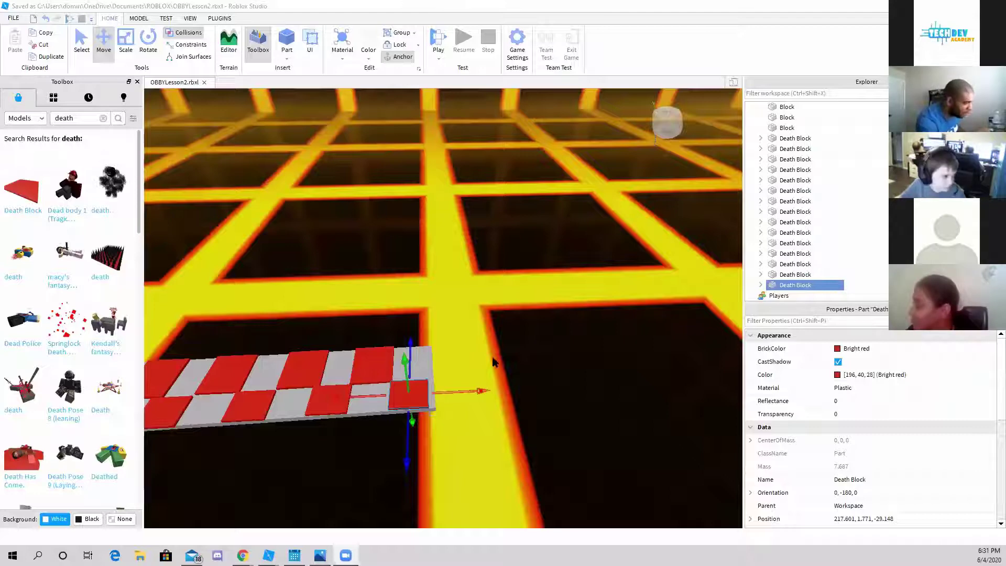
- Insert a new Team under Teams, name it Level3, and set its TeamColor to New Yeller
right_click_drag(493, 362, 453, 362)
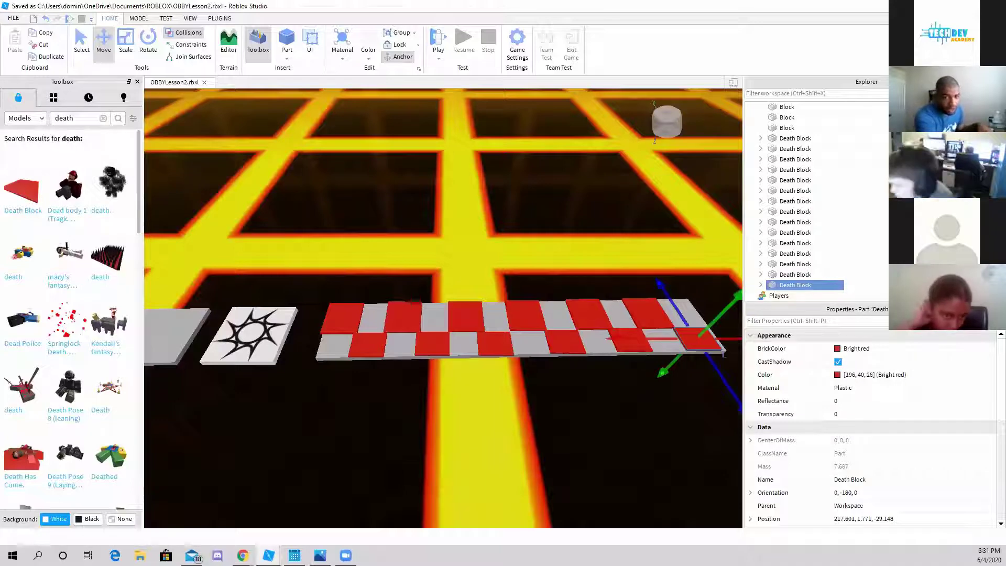
scroll(725, 263, "down", 3)
scroll(794, 232, "down", 1)
scroll(794, 232, "down", 5)
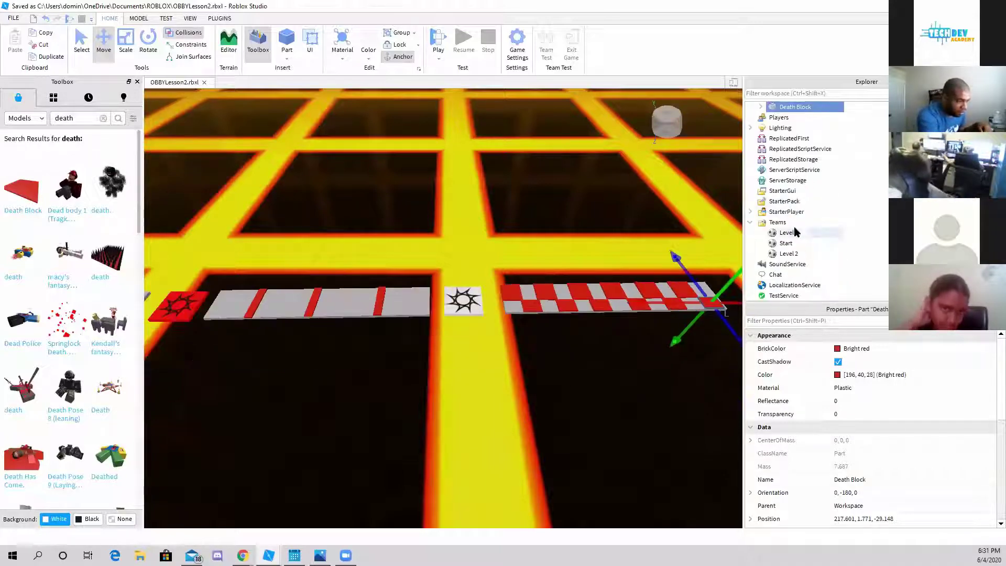
right_click(792, 253)
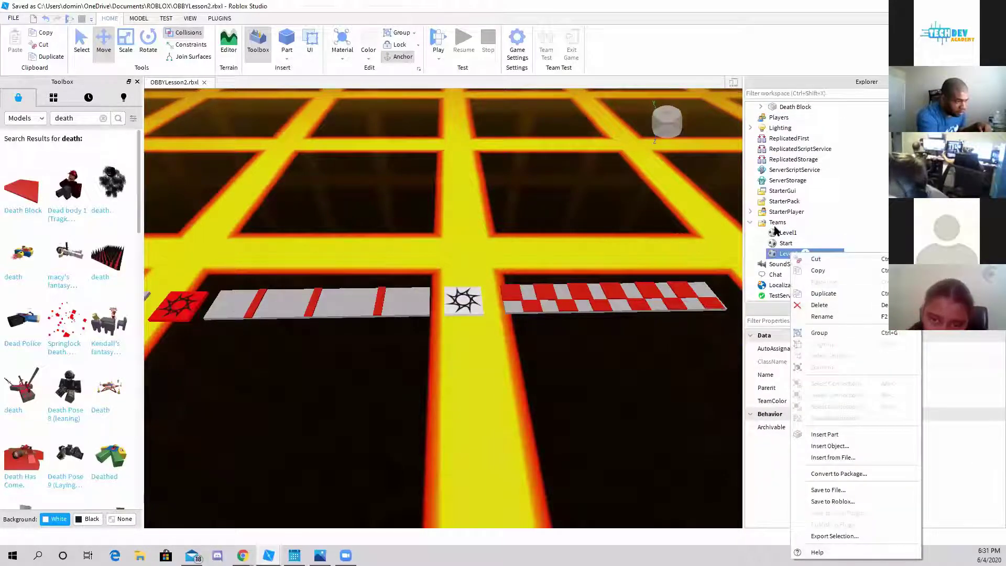
left_click(782, 222)
left_click(791, 271)
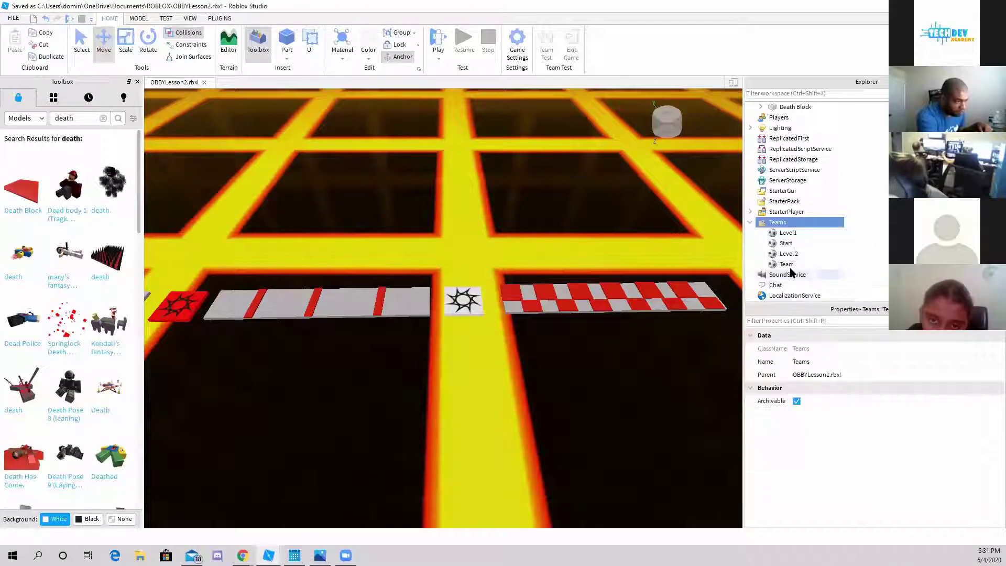
right_click(790, 264)
left_click(818, 65)
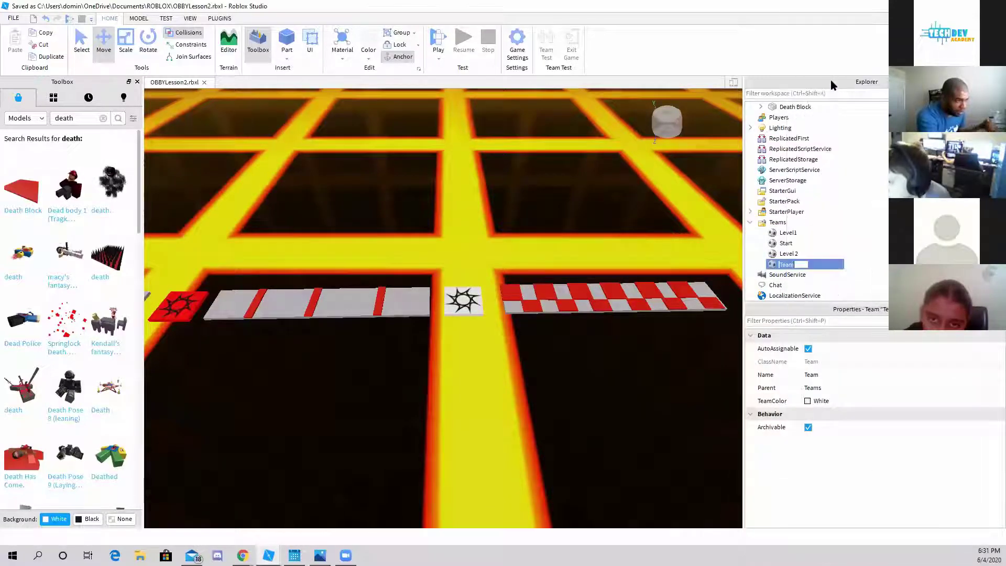
type("Level3")
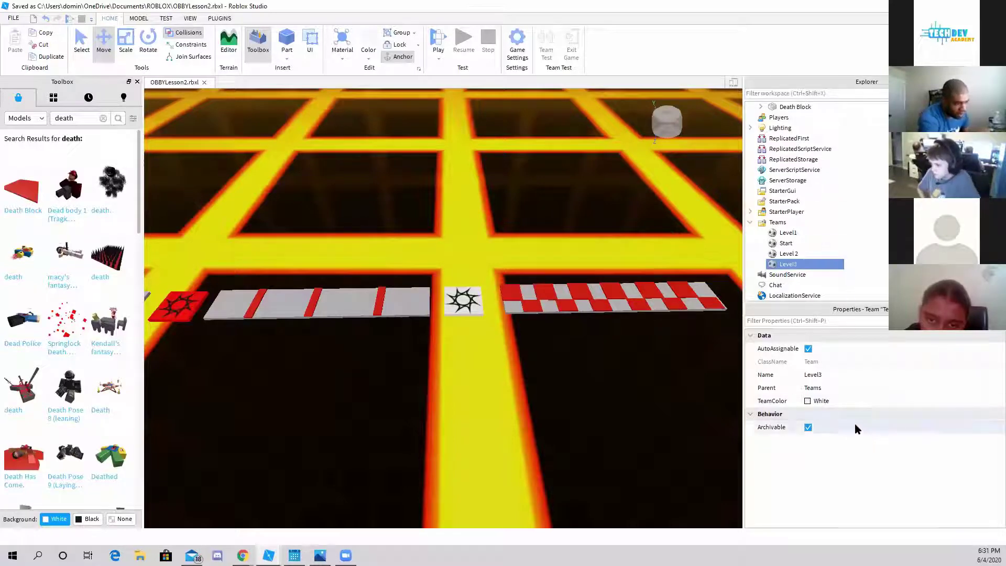
left_click(835, 401)
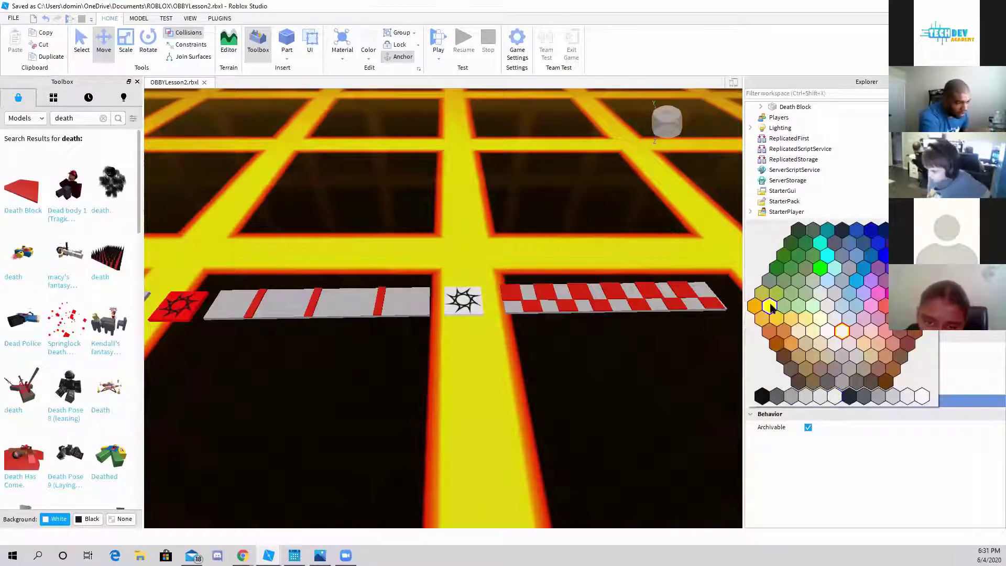
left_click(770, 305)
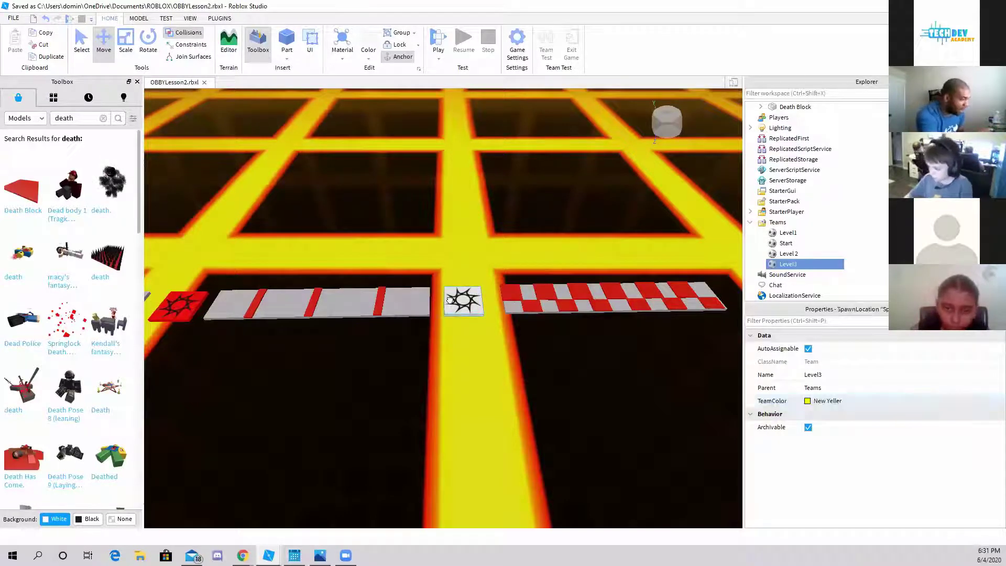
- Duplicate the SpawnLocation and move the copy just past the checkered strip
left_click(465, 300)
middle_click_drag(511, 311, 442, 309)
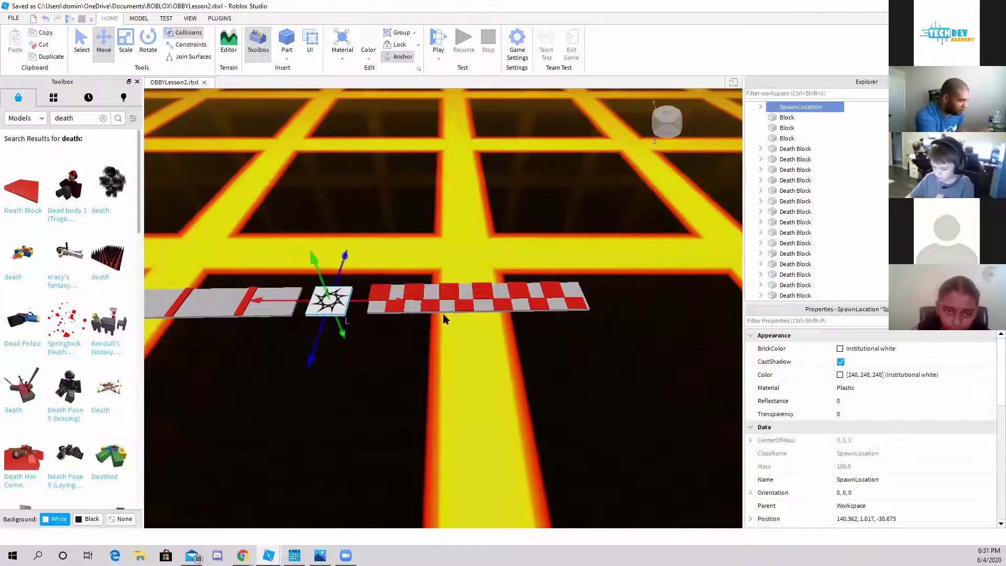
key("ctrl+d")
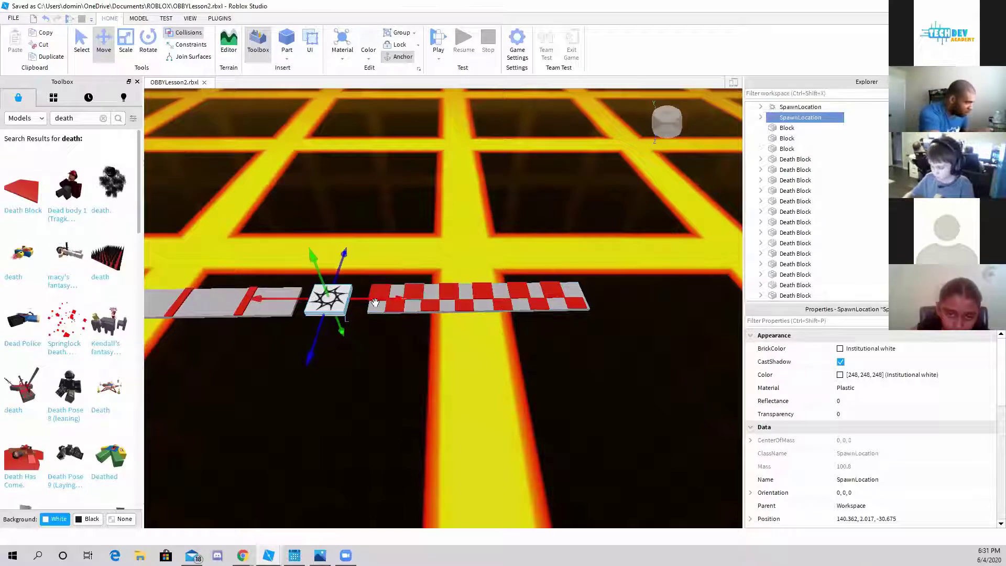
mouse_move(374, 302)
left_mouse_down()
mouse_move(379, 291)
mouse_move(646, 263)
mouse_move(589, 300)
left_mouse_up()
key("d")
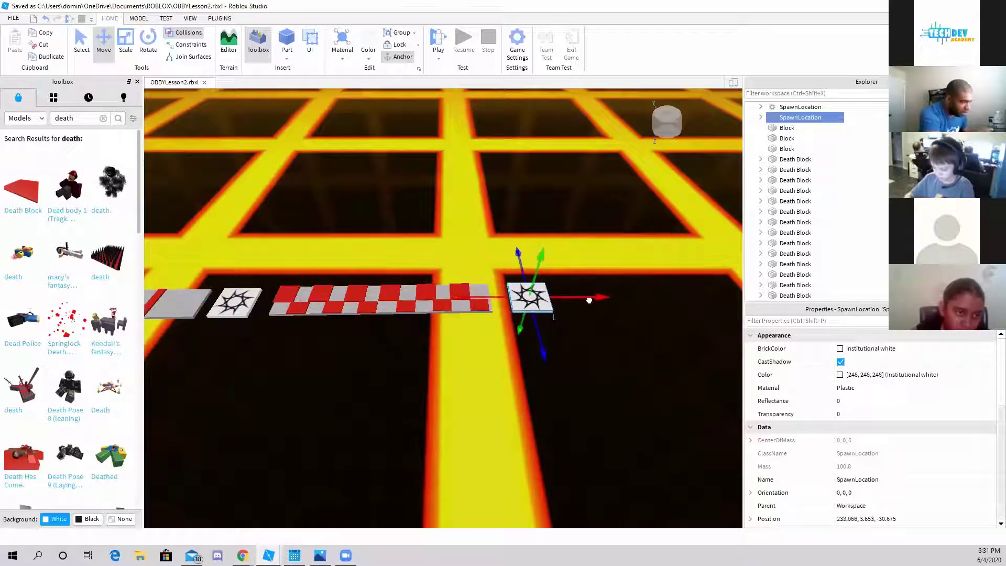
- Color the spawn copy New Yeller and set its TeamColor to New Yeller
left_click(368, 59)
left_click(382, 151)
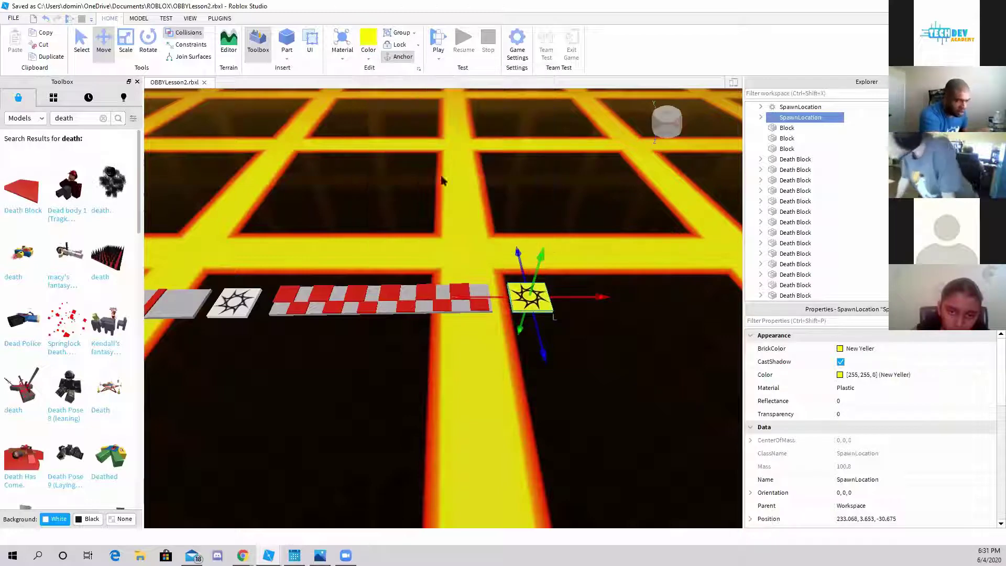
scroll(876, 404, "down", 3)
scroll(878, 408, "down", 2)
scroll(869, 416, "down", 3)
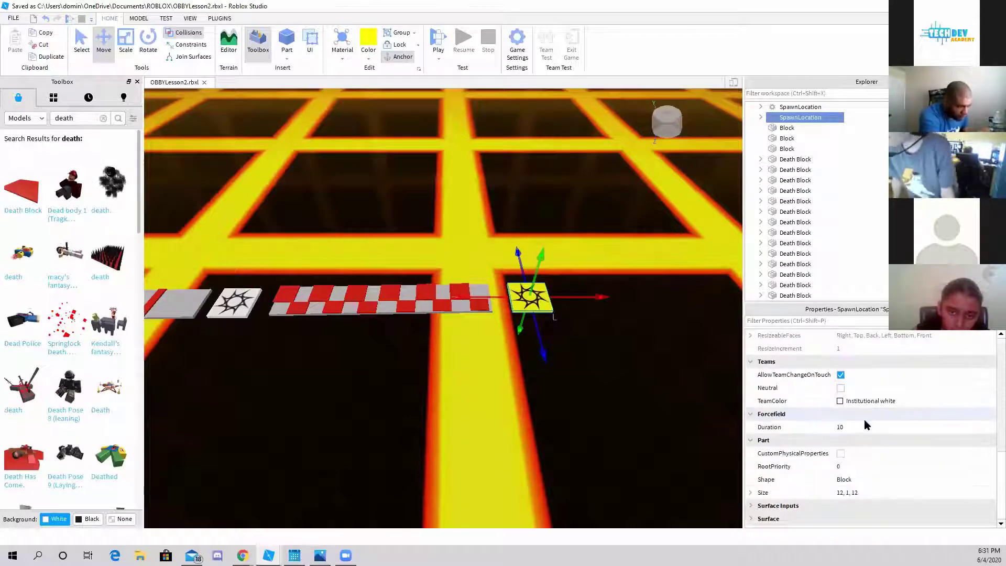
scroll(861, 425, "up", 1)
left_click(856, 442)
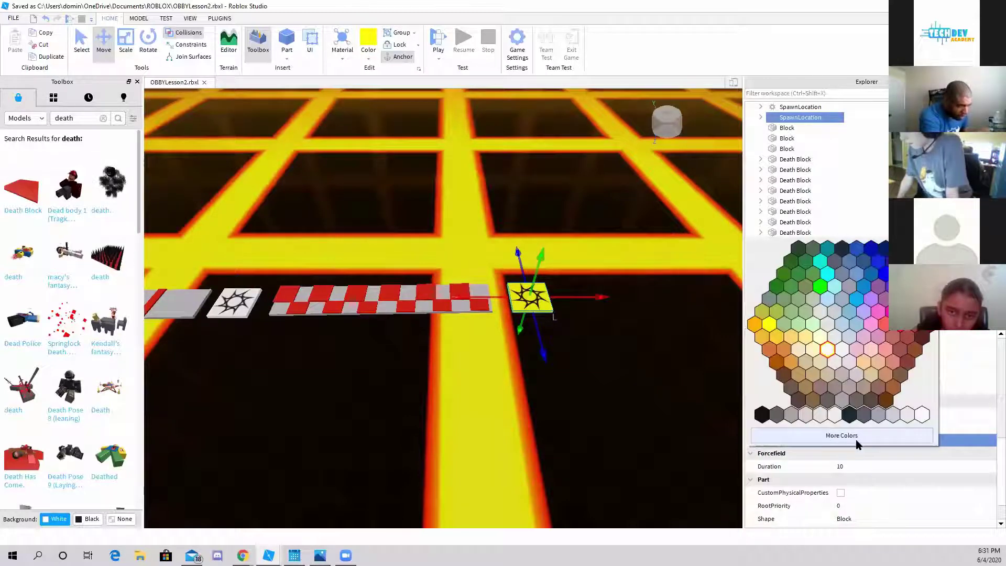
left_click(769, 330)
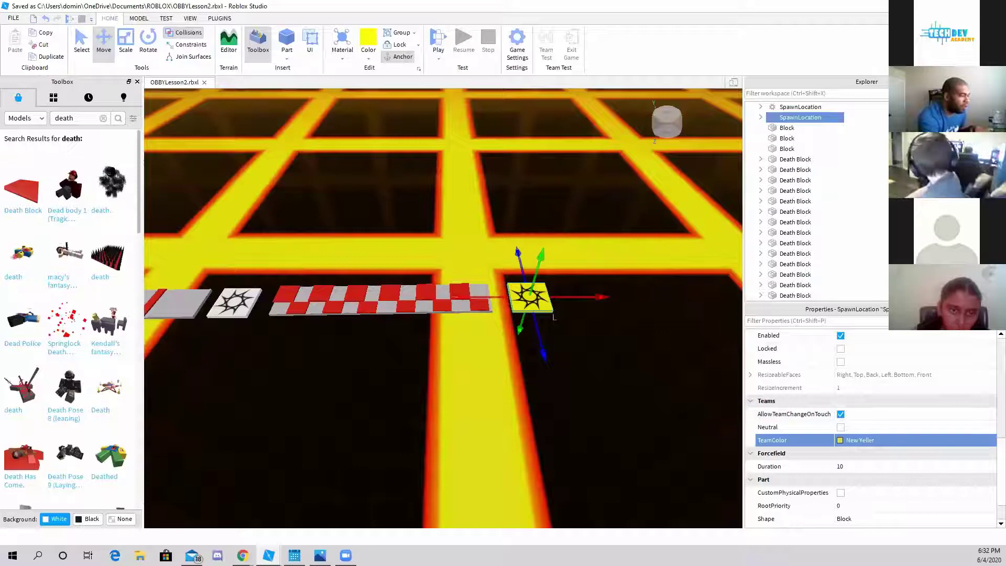
key("d")
key("d")
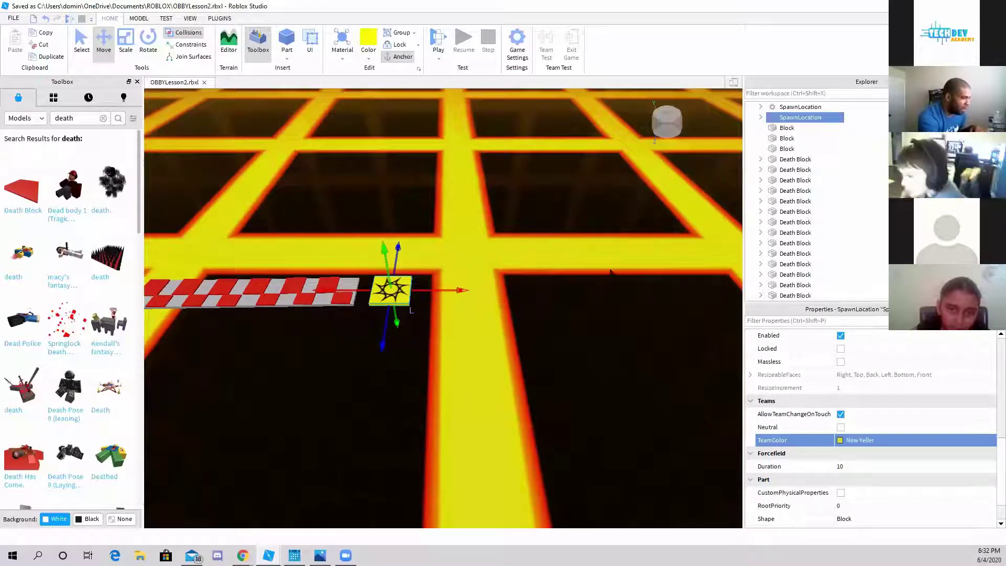
- Duplicate a grey floor Block, place it beside the yellow spawn, and shorten it with Scale
left_click(787, 128)
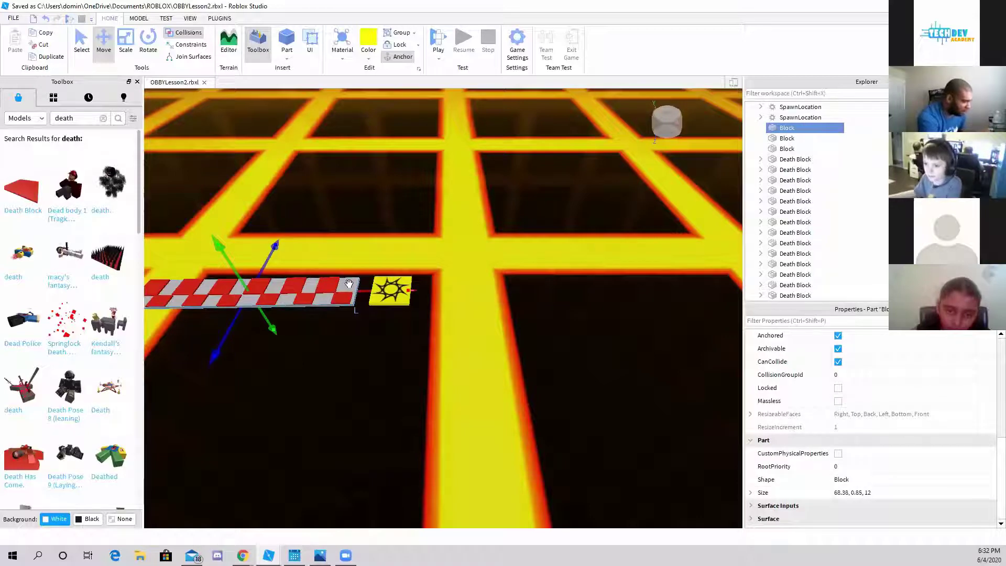
key("ctrl+d")
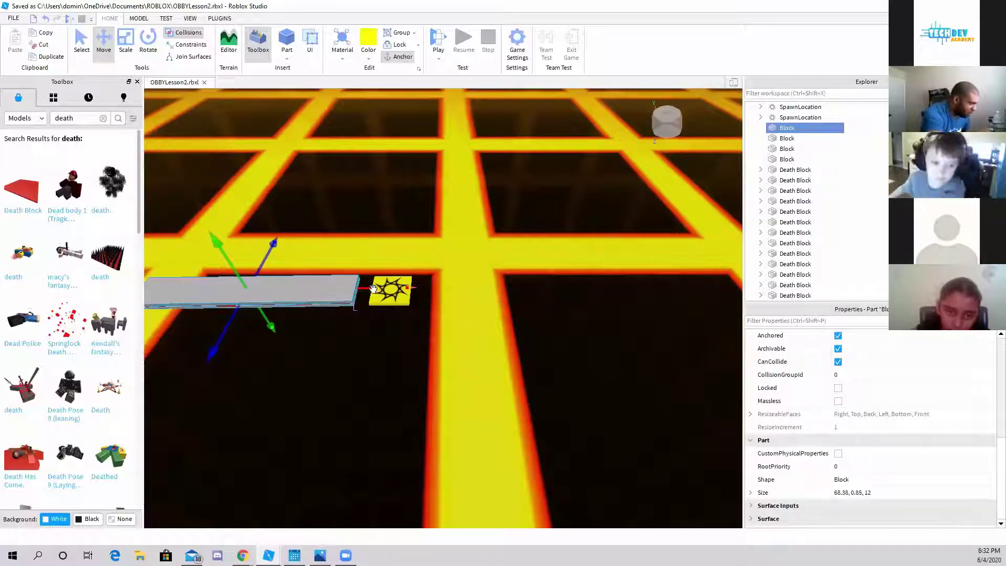
left_click_drag(373, 289, 656, 301)
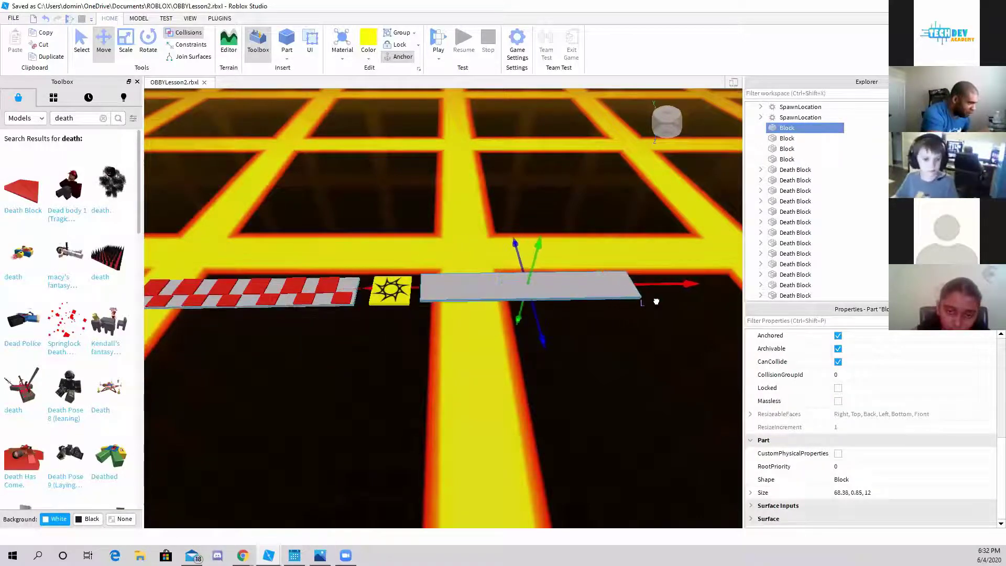
left_click_drag(537, 329, 538, 330)
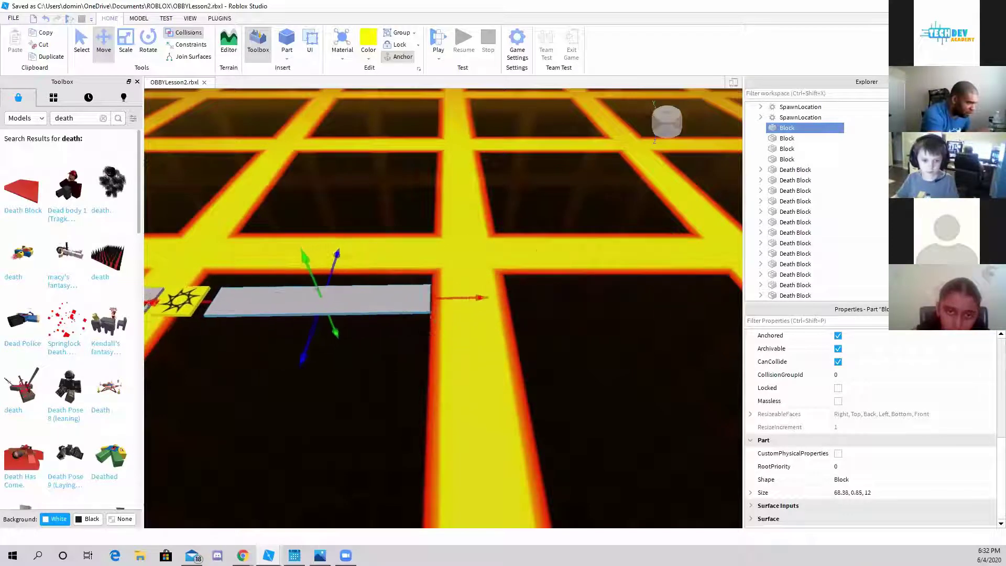
left_click_drag(537, 328, 323, 346)
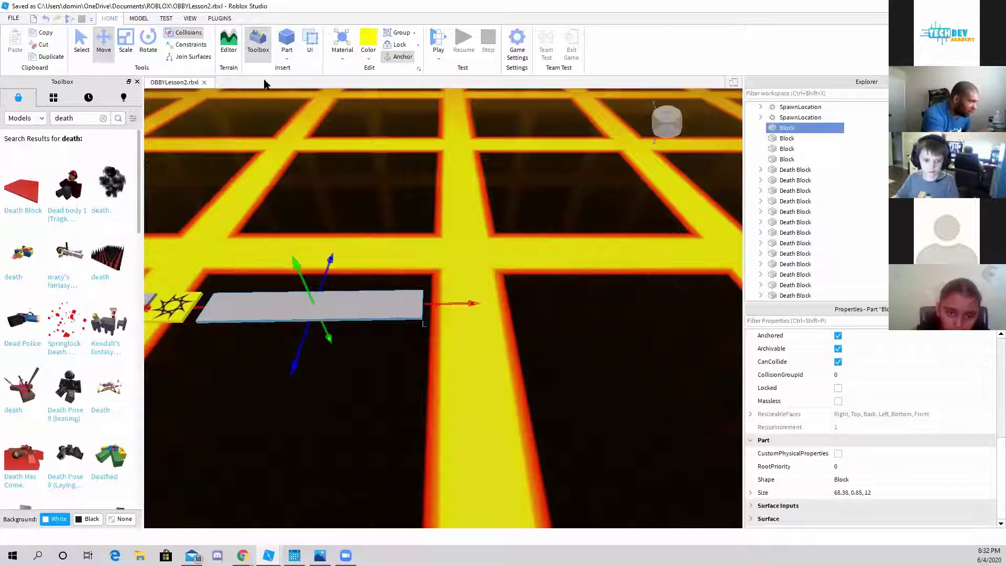
left_click(126, 43)
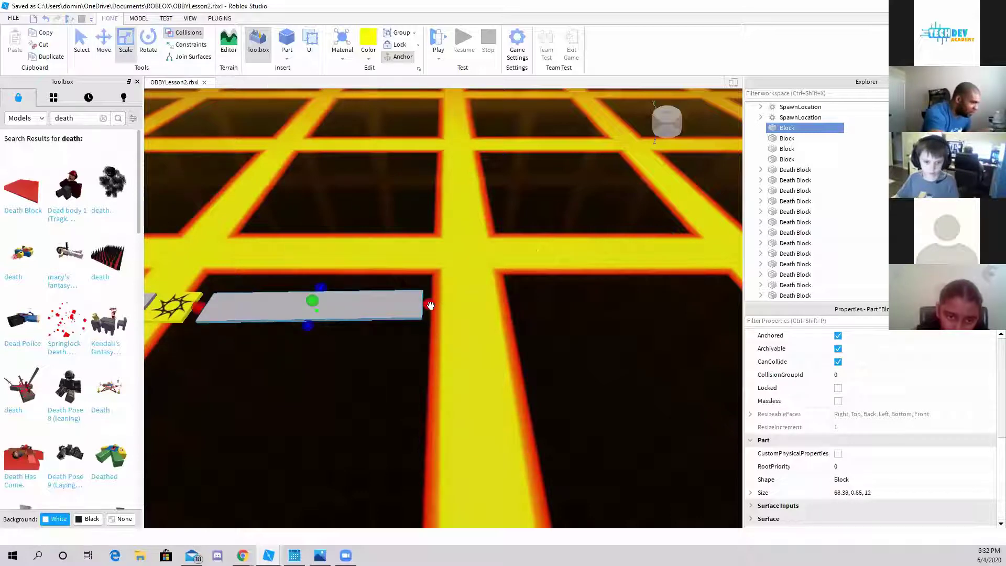
left_click_drag(430, 305, 265, 303)
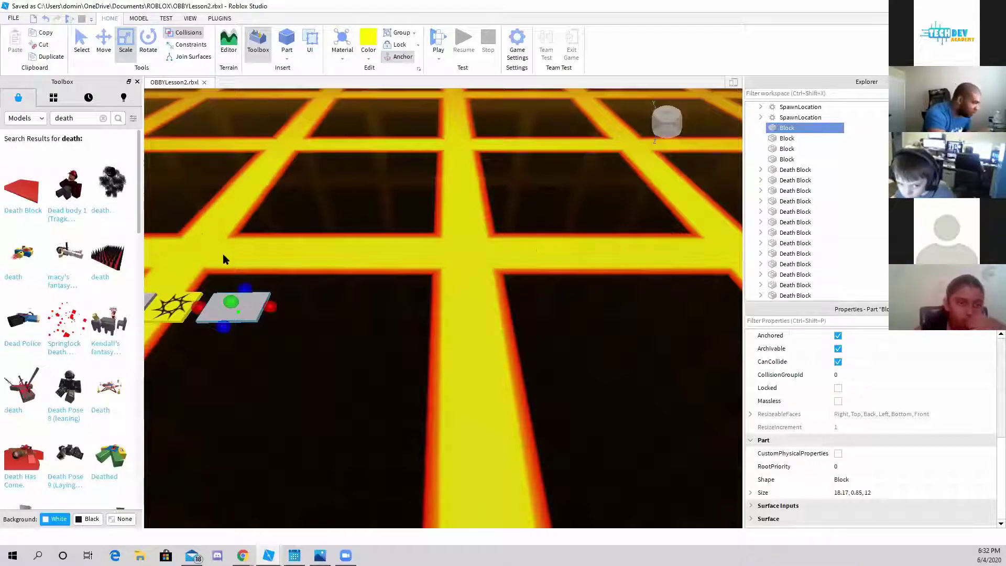
scroll(222, 259, "up", 2)
scroll(223, 260, "up", 2)
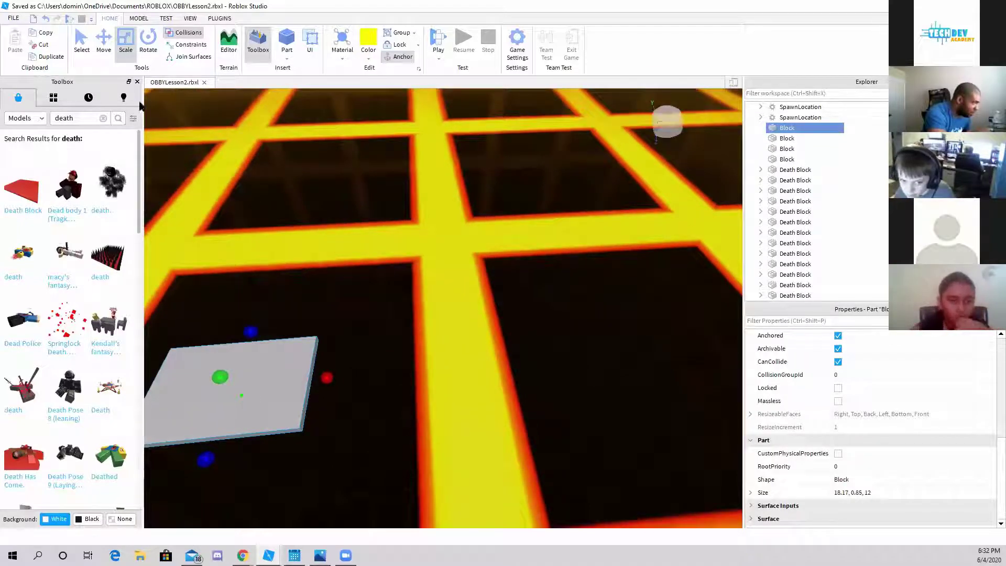
scroll(234, 265, "up", 1)
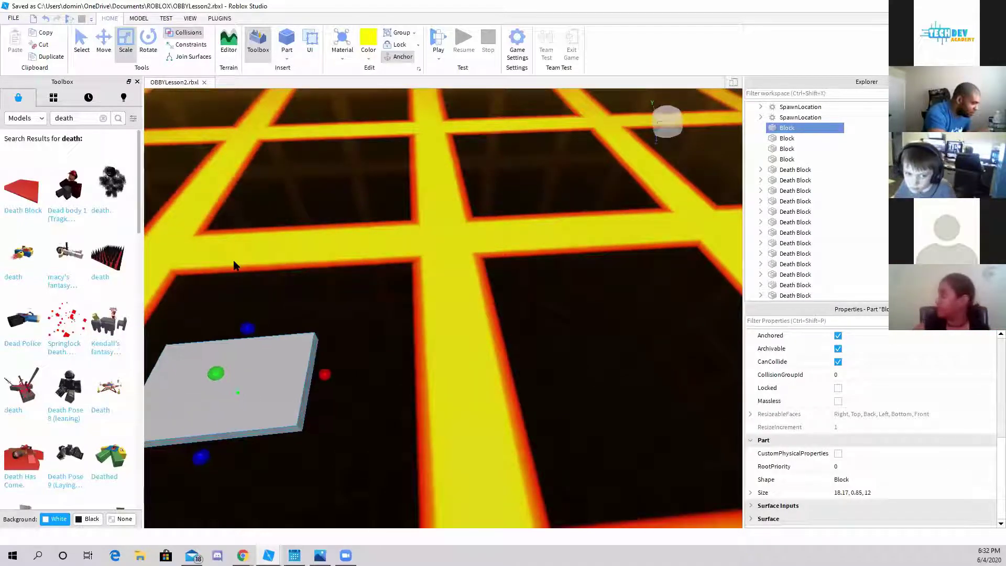
- Move the block against the starting platform and scale it into a long, narrow plank
left_click(103, 39)
mouse_move(337, 371)
left_mouse_down()
mouse_move(518, 376)
mouse_move(466, 365)
left_mouse_up()
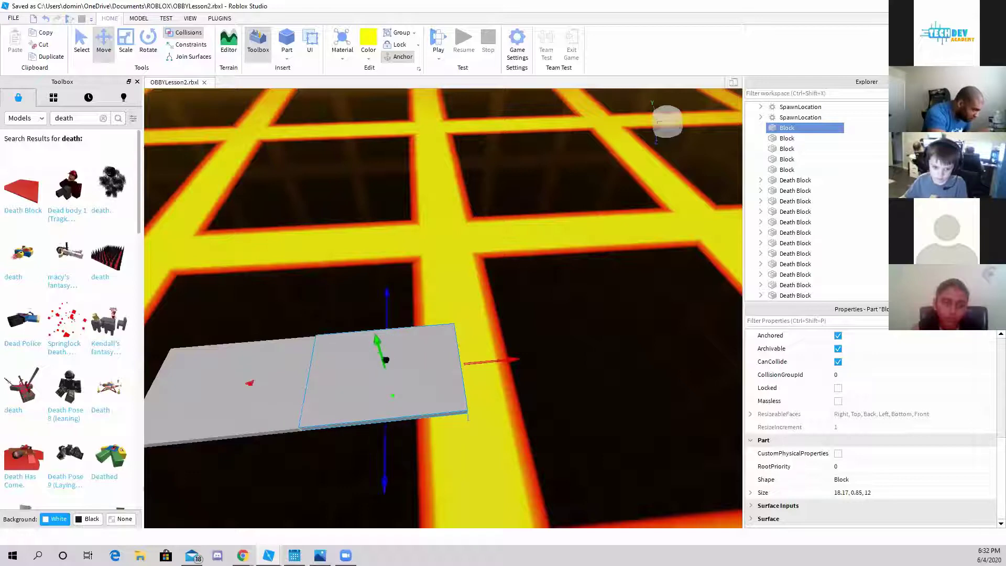
left_click_drag(387, 360, 393, 357)
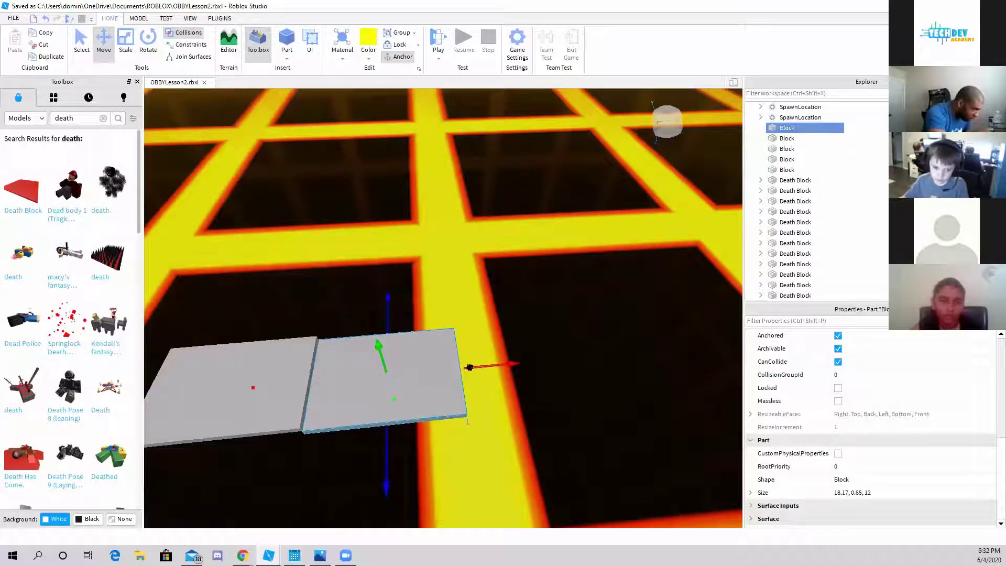
left_click_drag(469, 367, 471, 372)
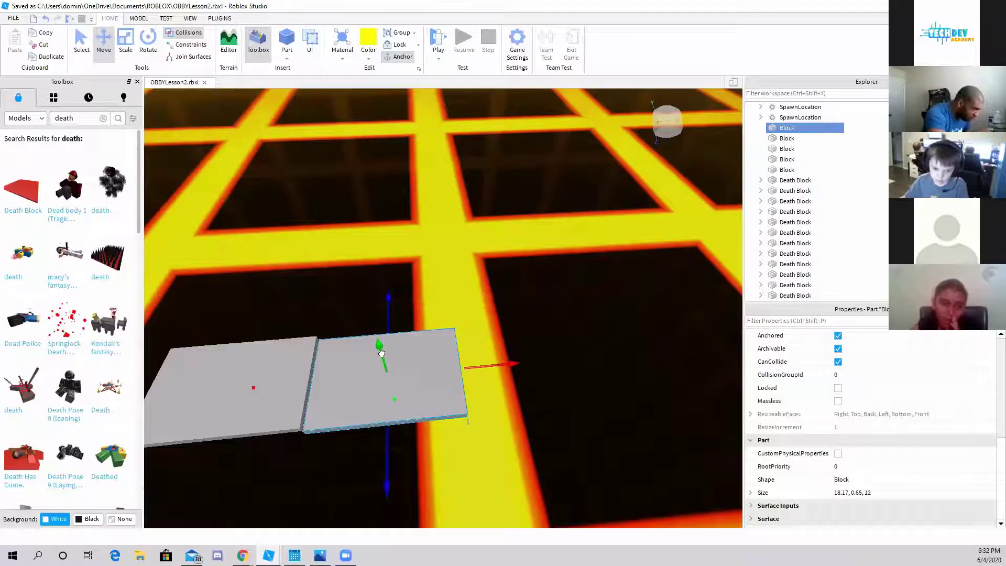
left_click_drag(381, 352, 380, 354)
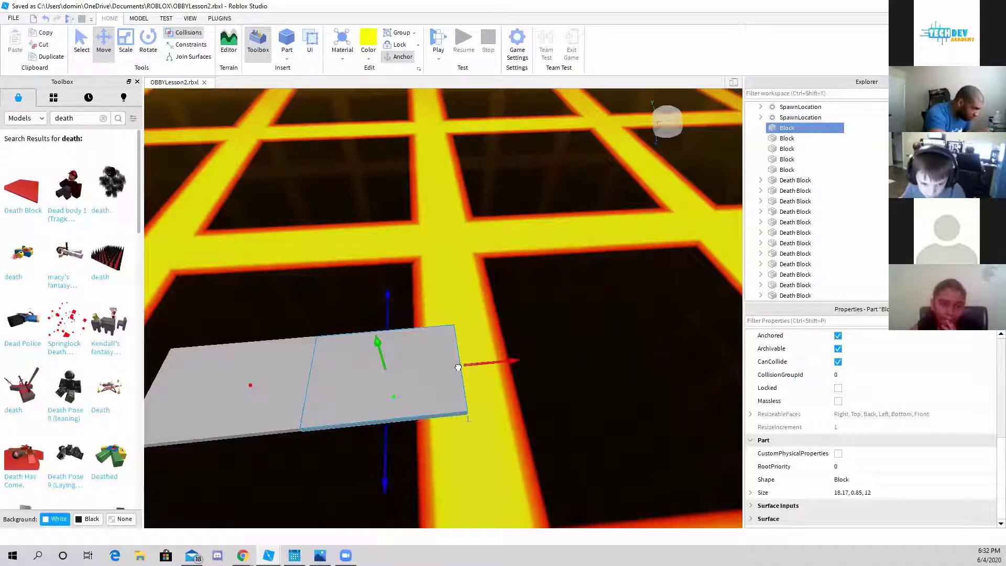
key("ctrl+3")
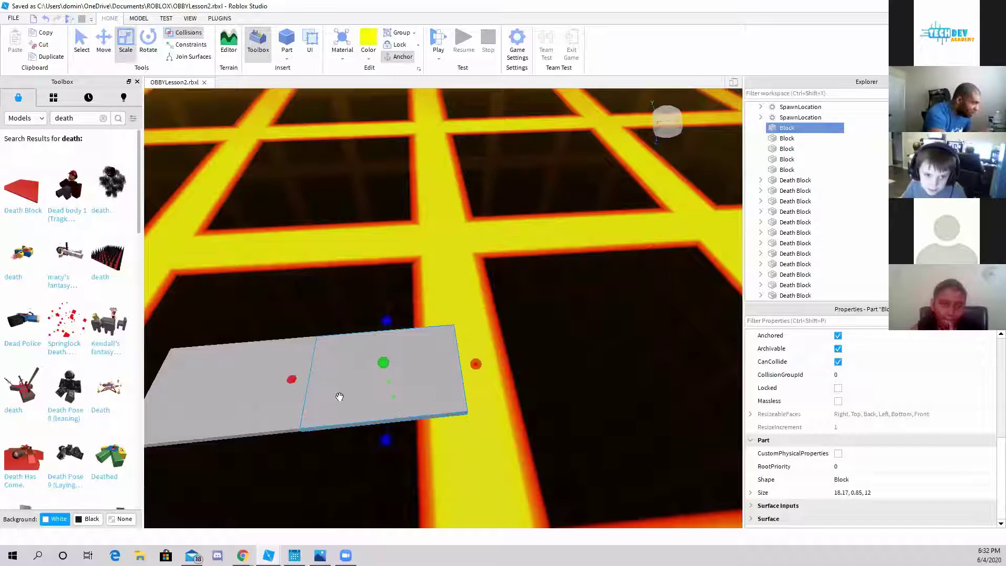
left_click_drag(384, 442, 384, 363)
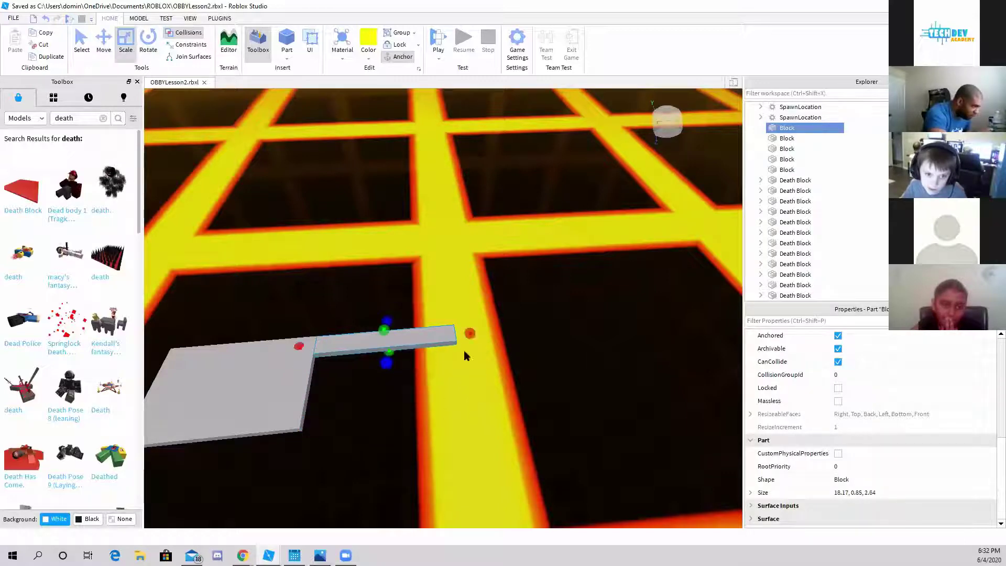
left_click_drag(472, 334, 542, 328)
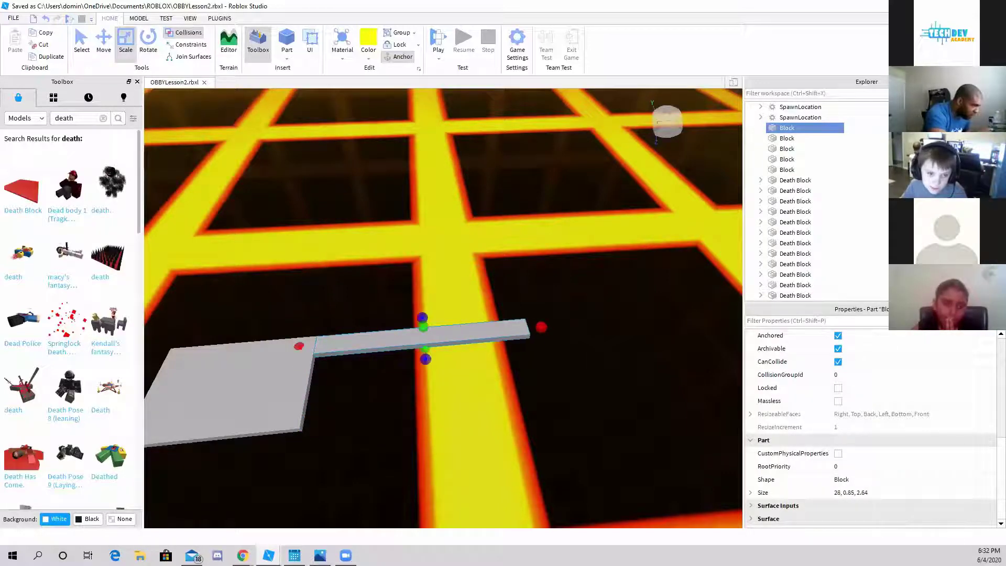
- Duplicate the plank twice and space the three planks evenly side by side
key("ctrl+d")
left_click(105, 43)
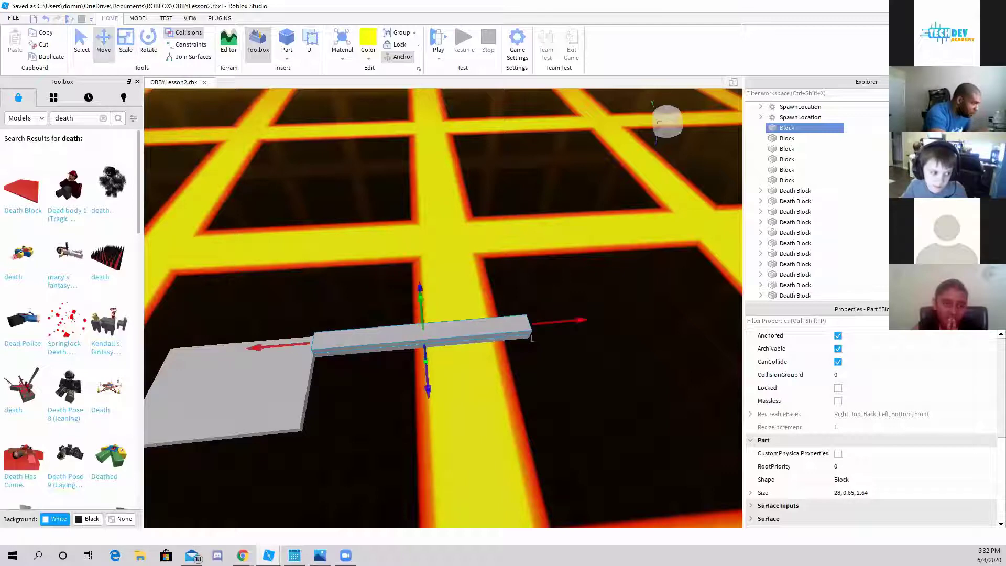
left_click_drag(424, 382, 448, 411)
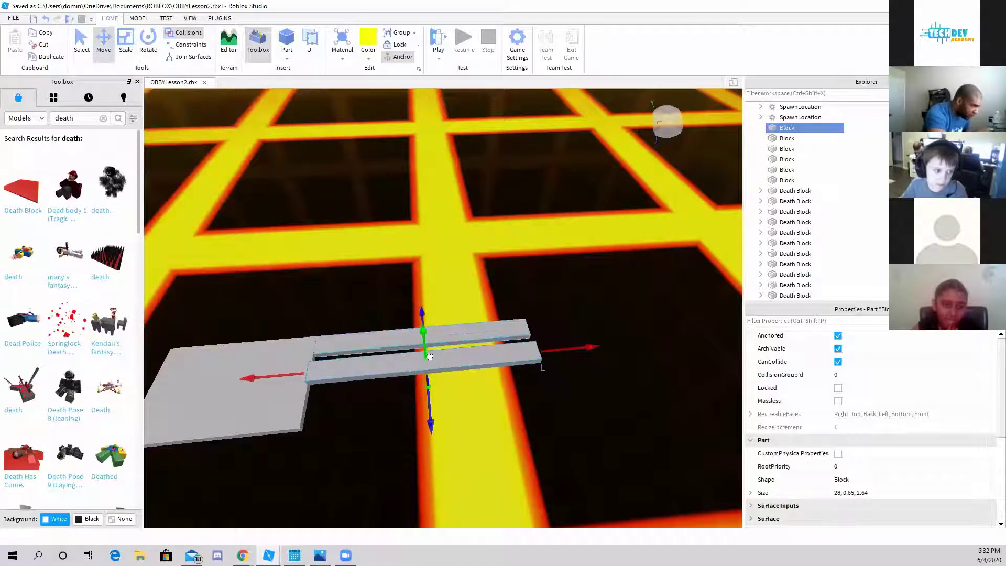
left_click_drag(429, 356, 432, 367)
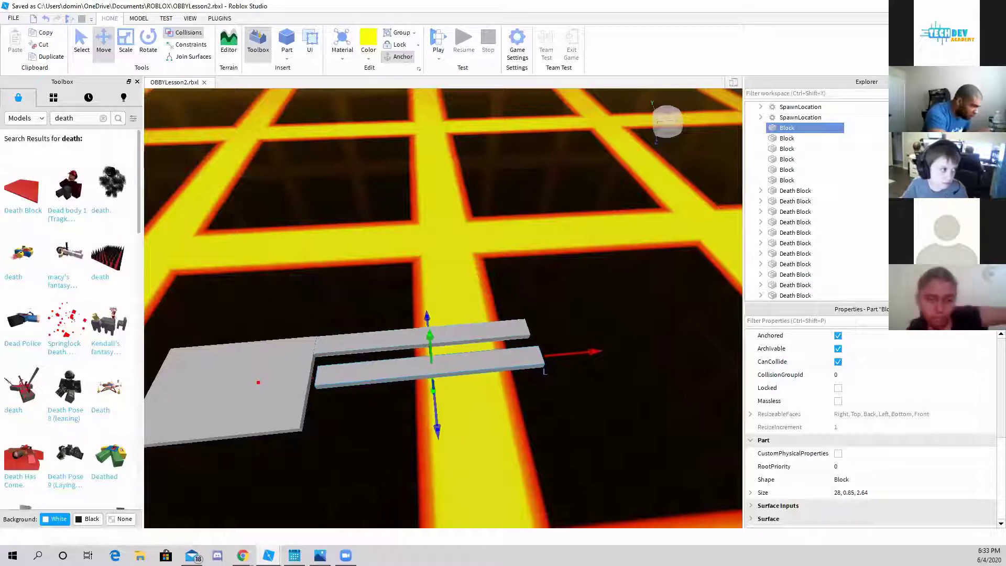
left_click_drag(570, 355, 543, 355)
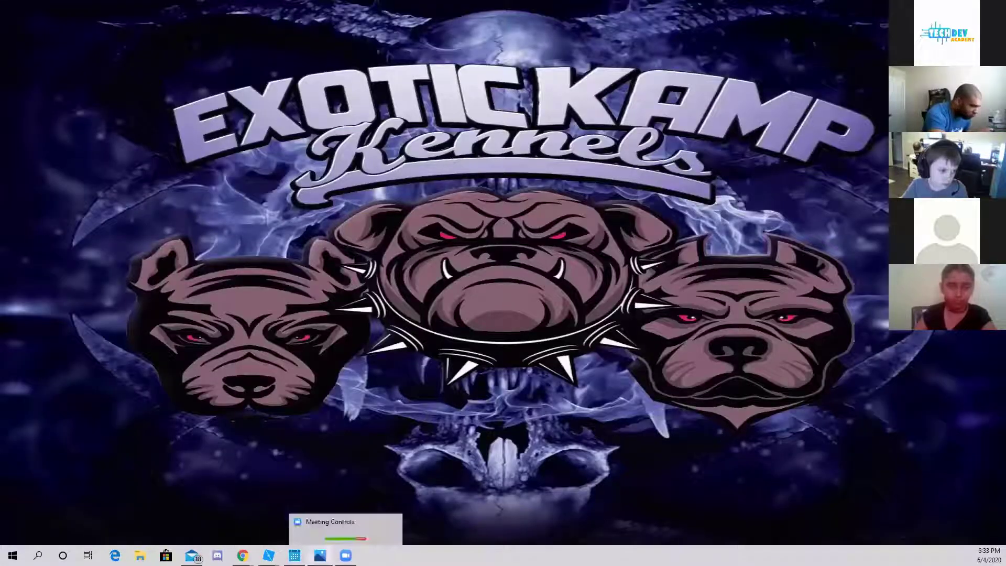
mouse_move(268, 556)
left_click(325, 511)
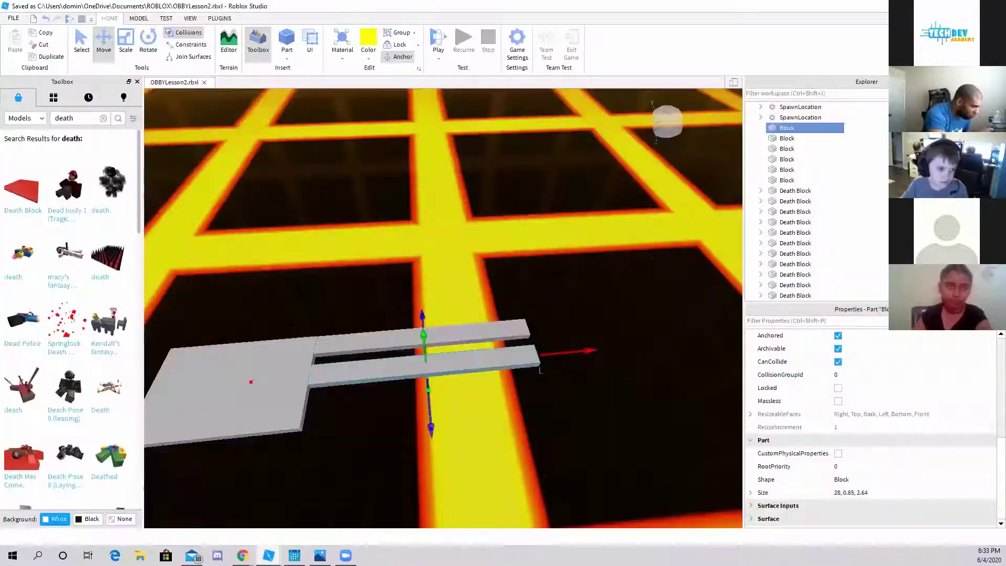
key("ctrl+d")
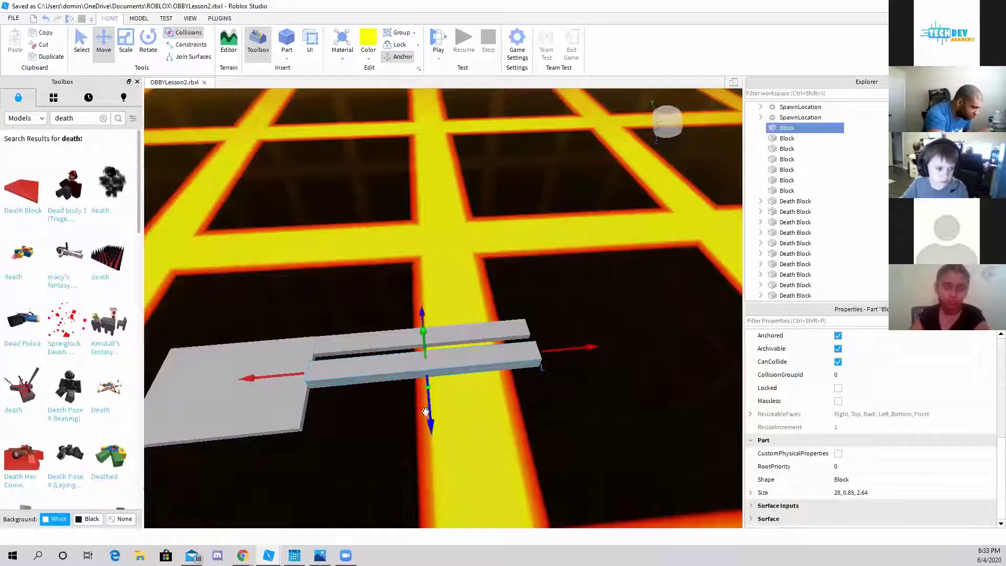
left_click_drag(430, 424, 435, 462)
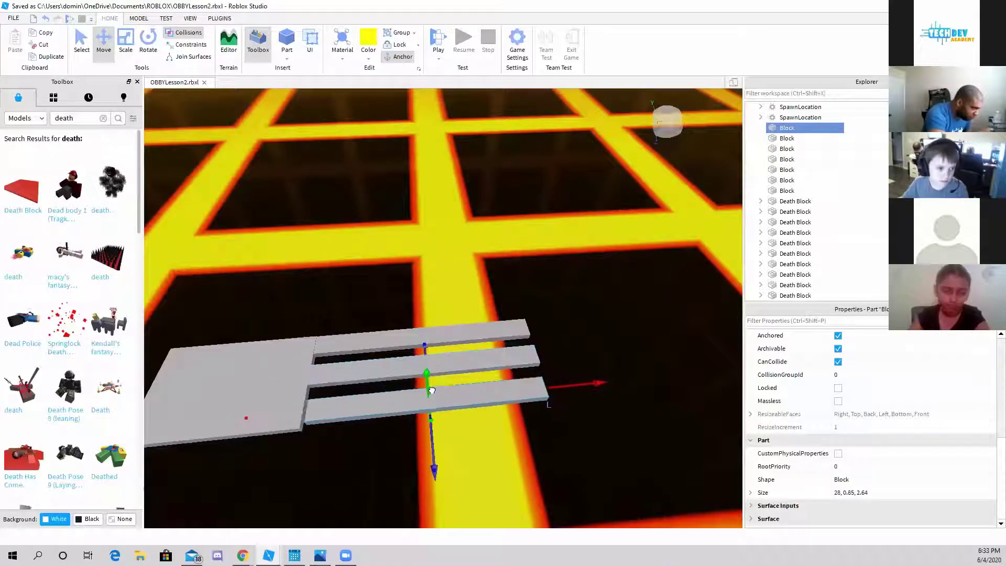
left_click_drag(426, 377, 426, 387)
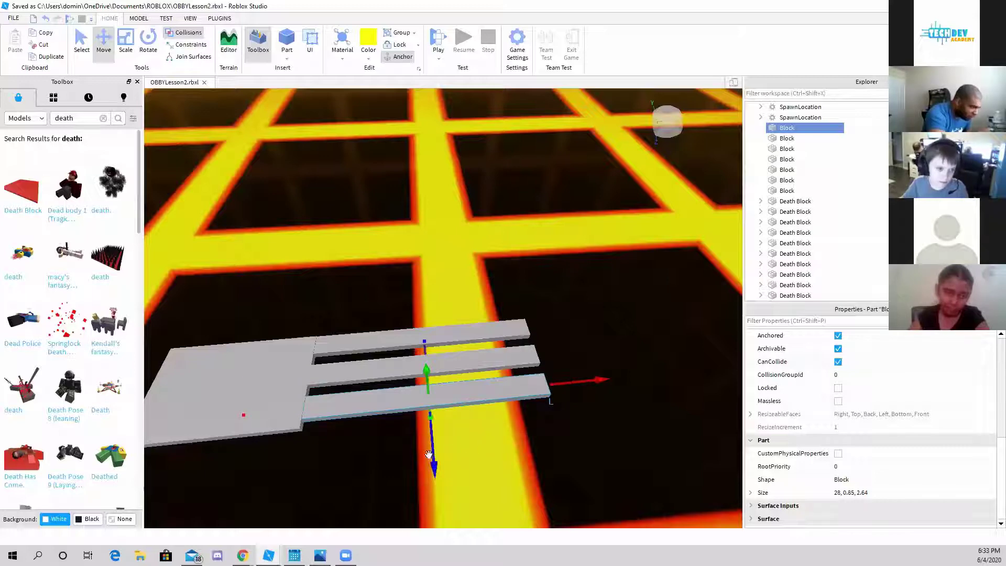
left_click_drag(429, 461, 431, 467)
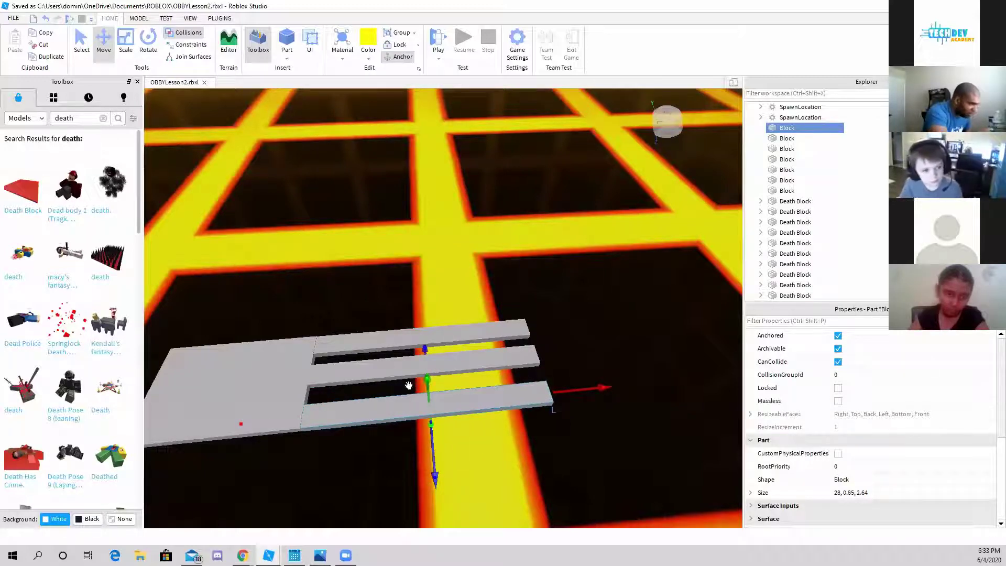
- Duplicate the starting slab and place the copy at the planks' far end
left_click(278, 375)
key("d")
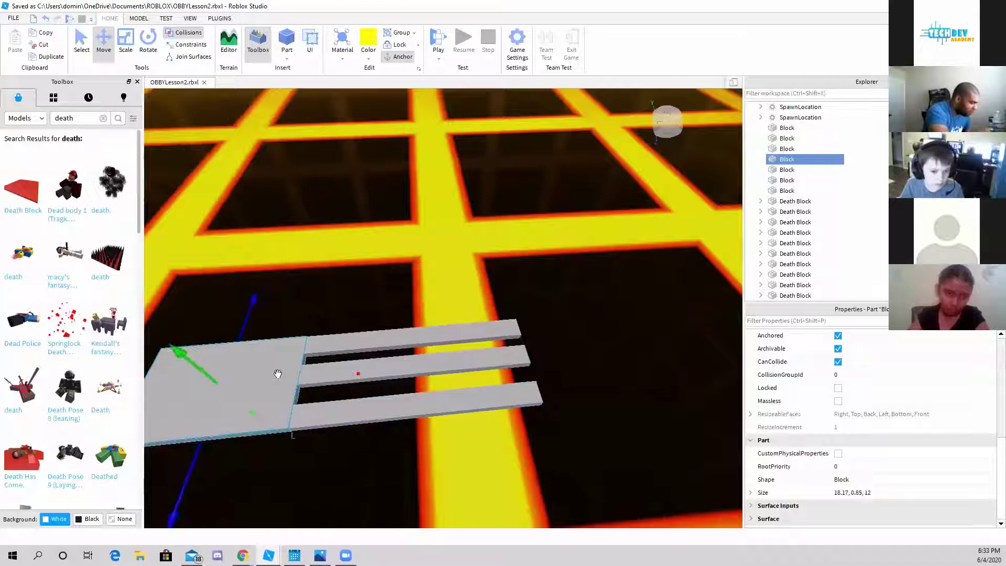
key("ctrl+d")
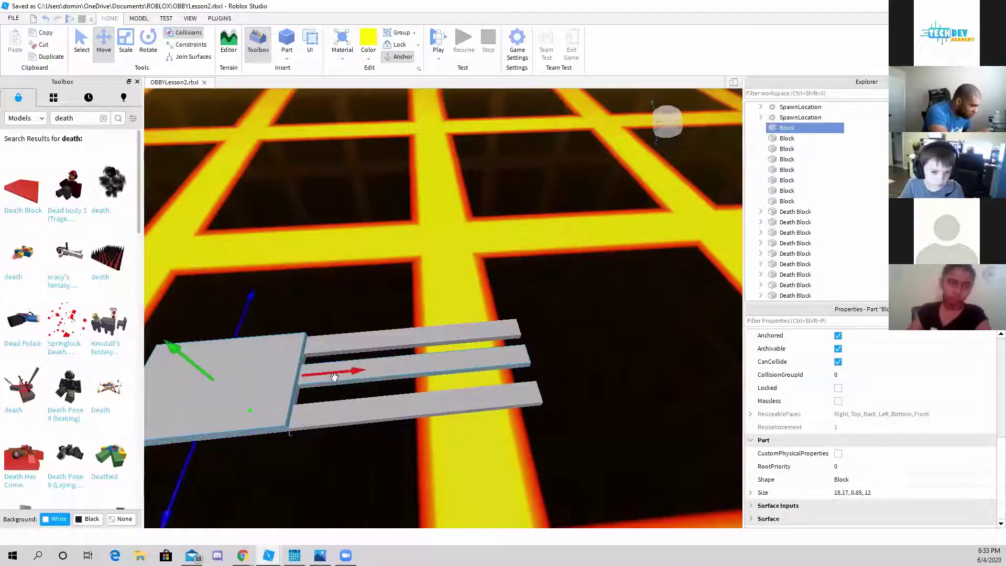
mouse_move(277, 375)
left_mouse_down()
mouse_move(692, 363)
mouse_move(632, 327)
left_mouse_up()
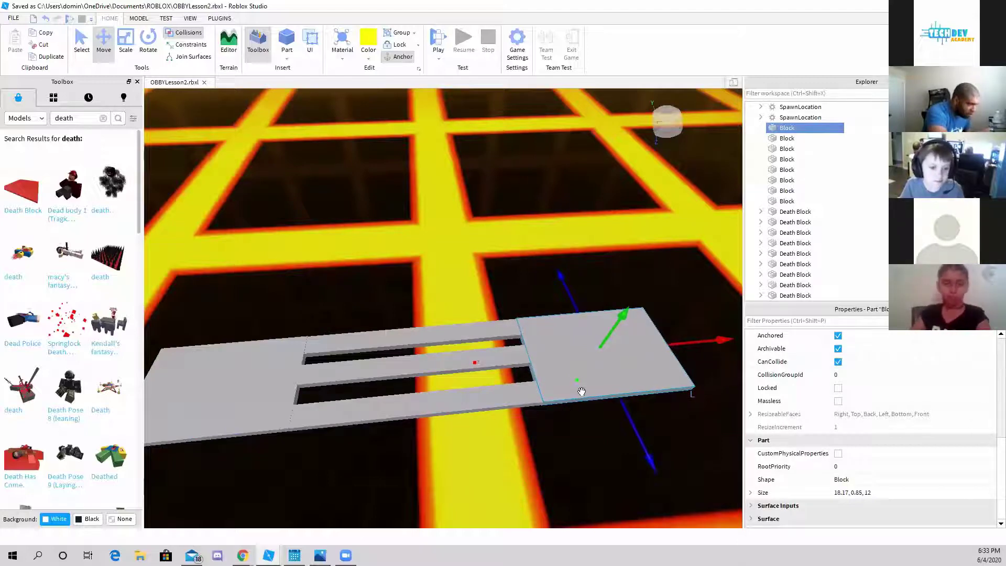
- Uncheck CanCollide on the upper and lower planks, leaving the middle one solid
left_click(470, 334)
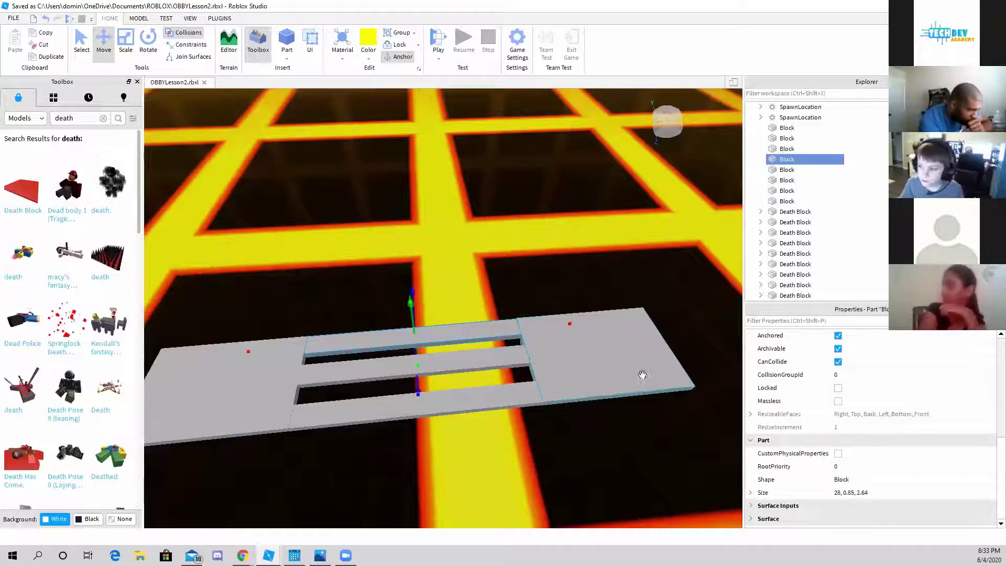
scroll(800, 378, "up", 1)
left_click(838, 400)
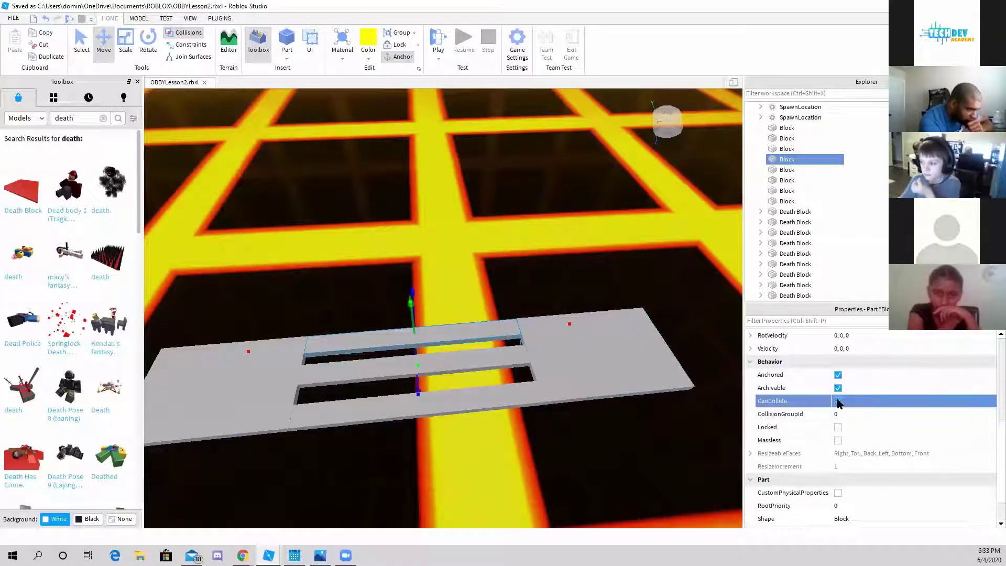
left_click(478, 367)
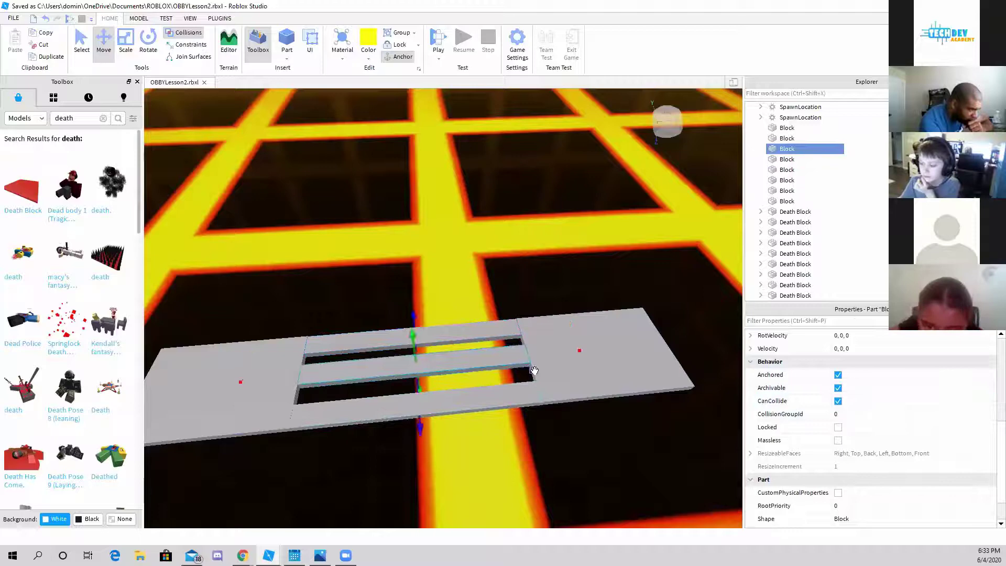
left_click(838, 401)
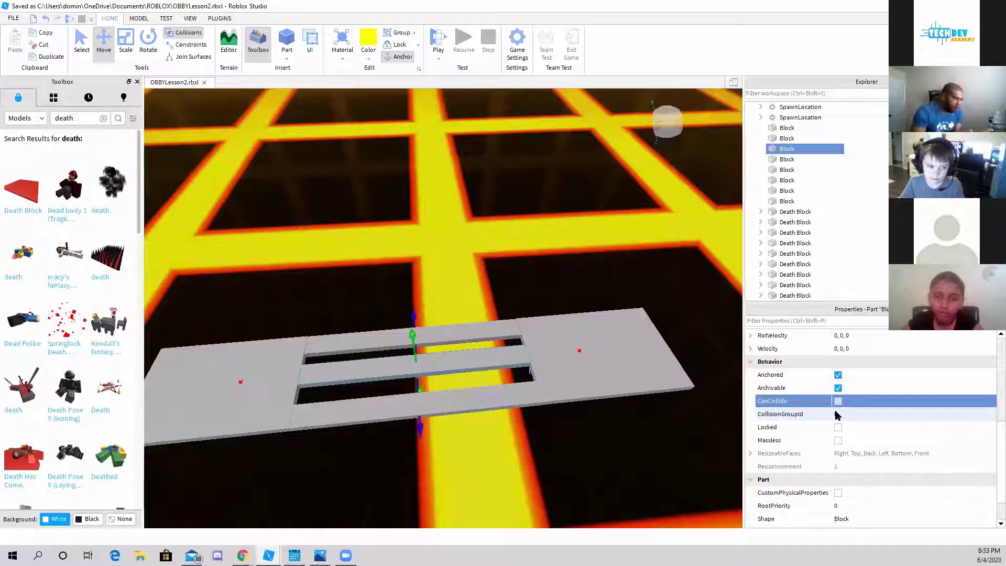
- Start a playtest and run the avatar from the spawn onto the red-and-white steps
left_click(439, 44)
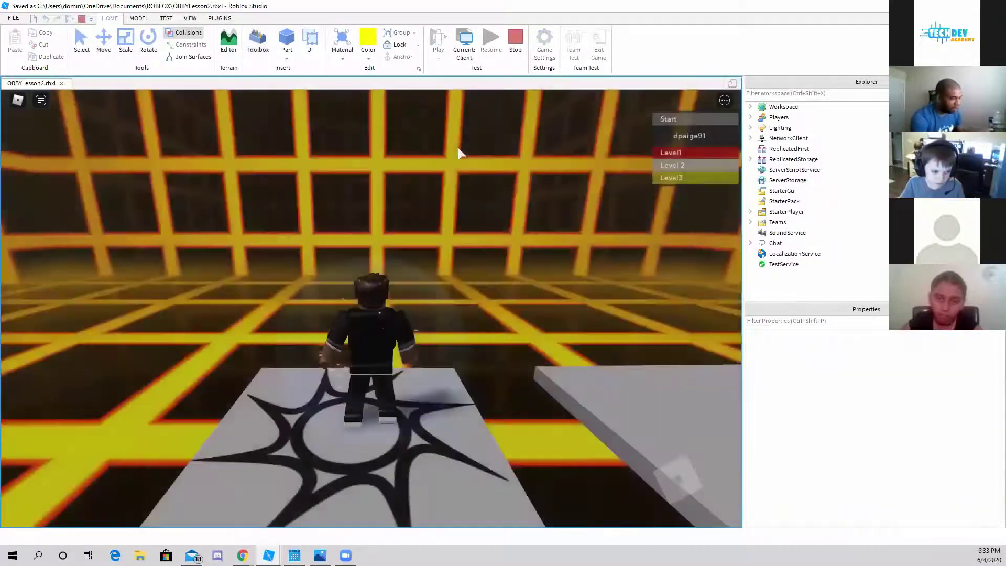
key("w")
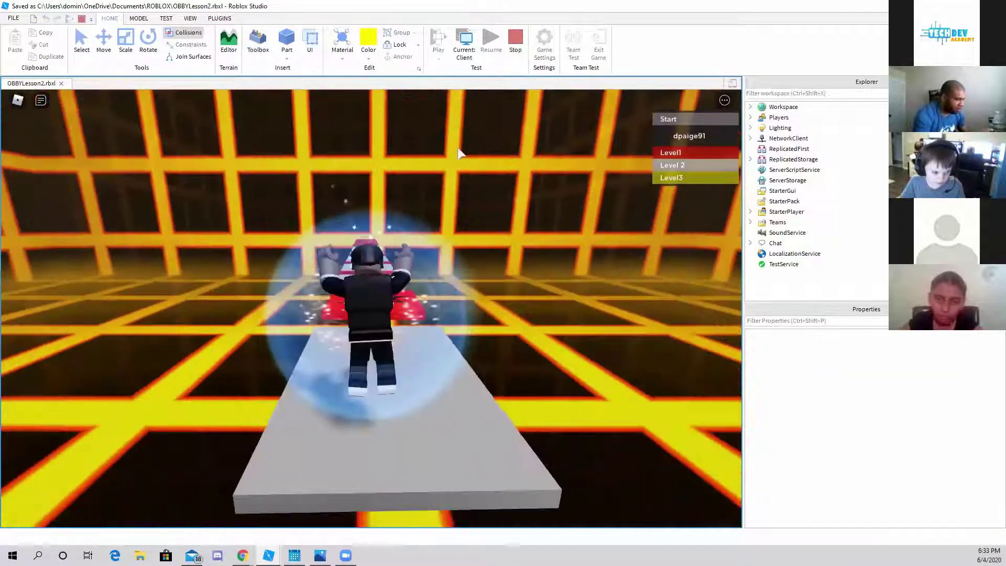
key("w")
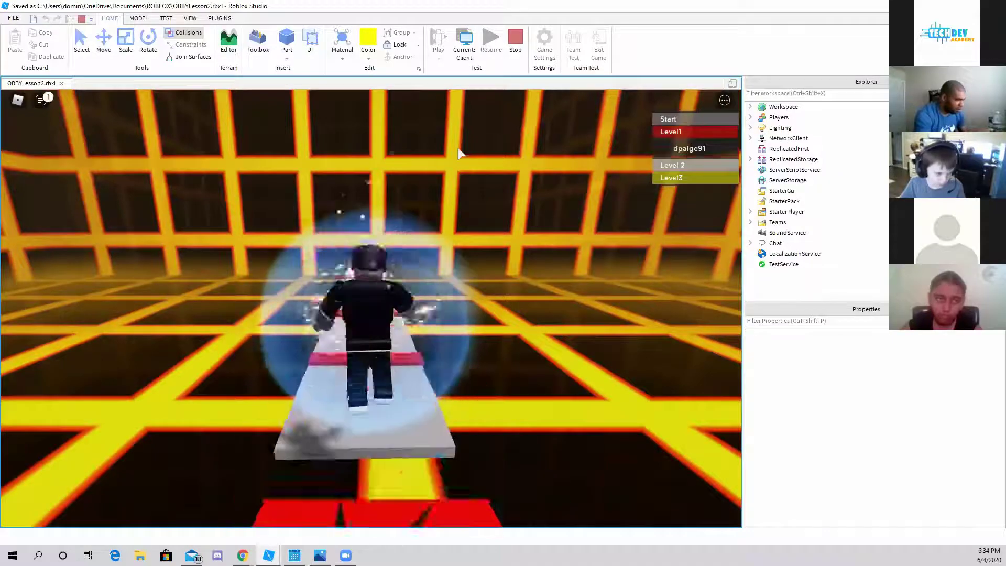
key("w")
key("space")
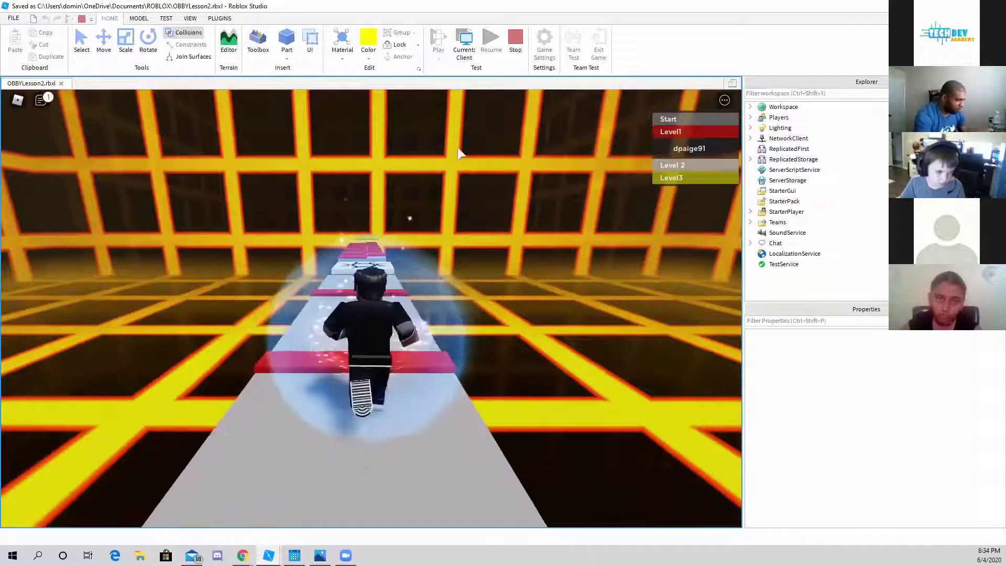
key("w")
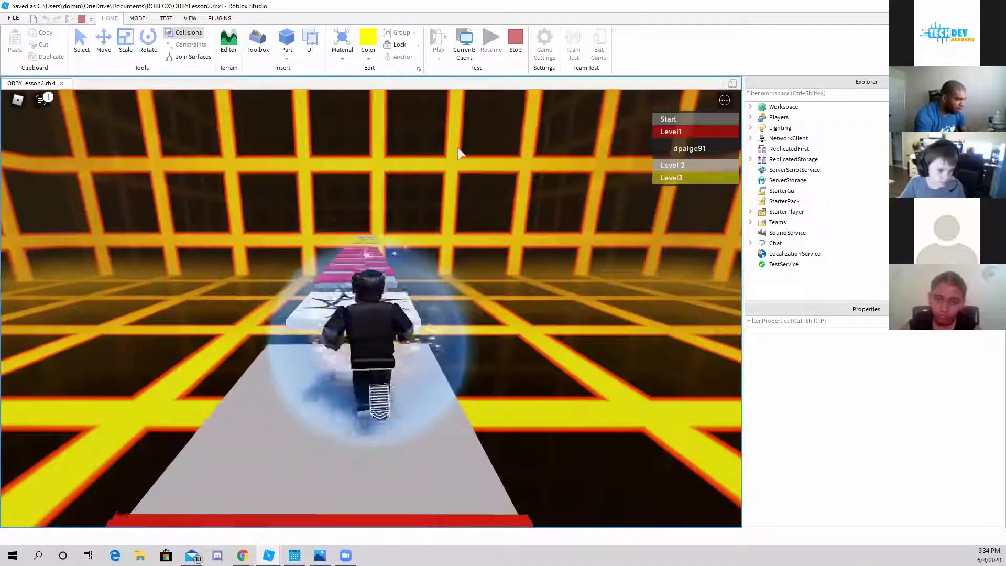
key("w")
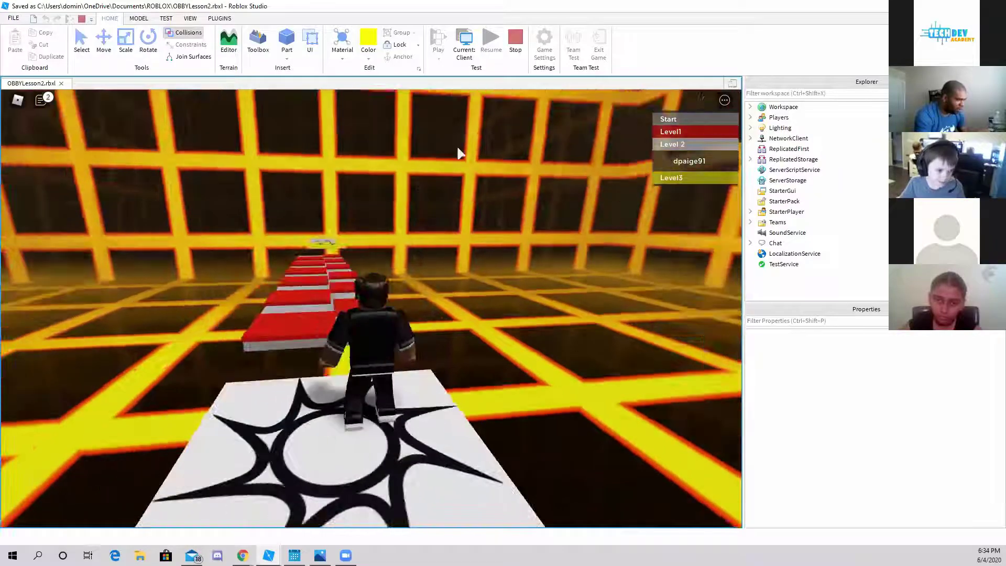
key("w")
key("space")
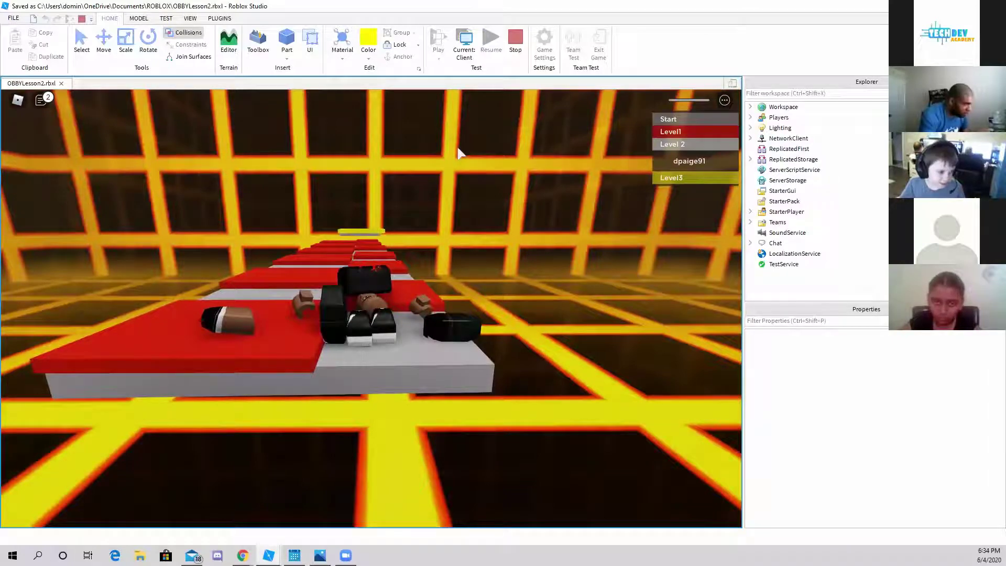
- Run and jump along the red-and-white steps past the Level 2 checkpoint until falling
key("w")
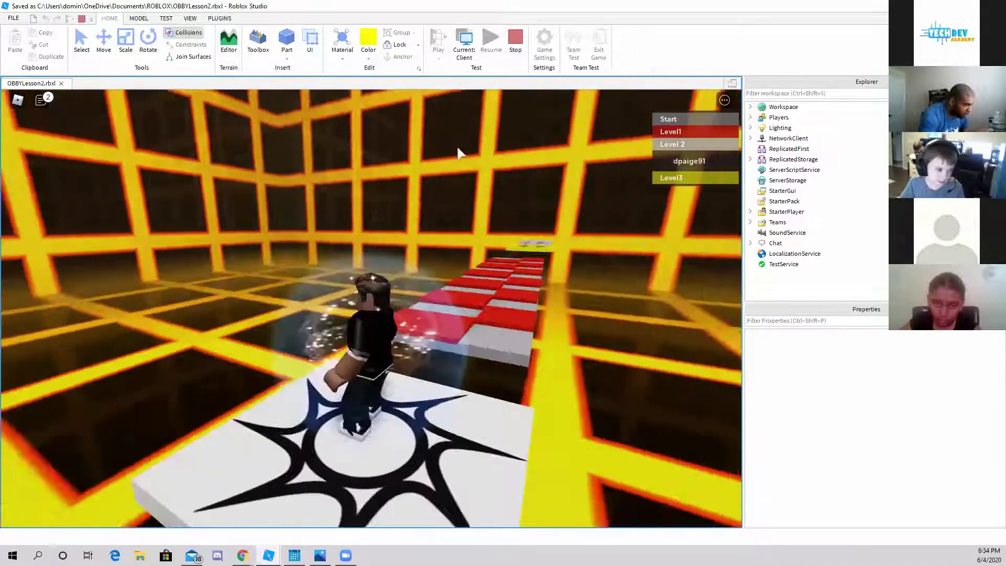
key("w")
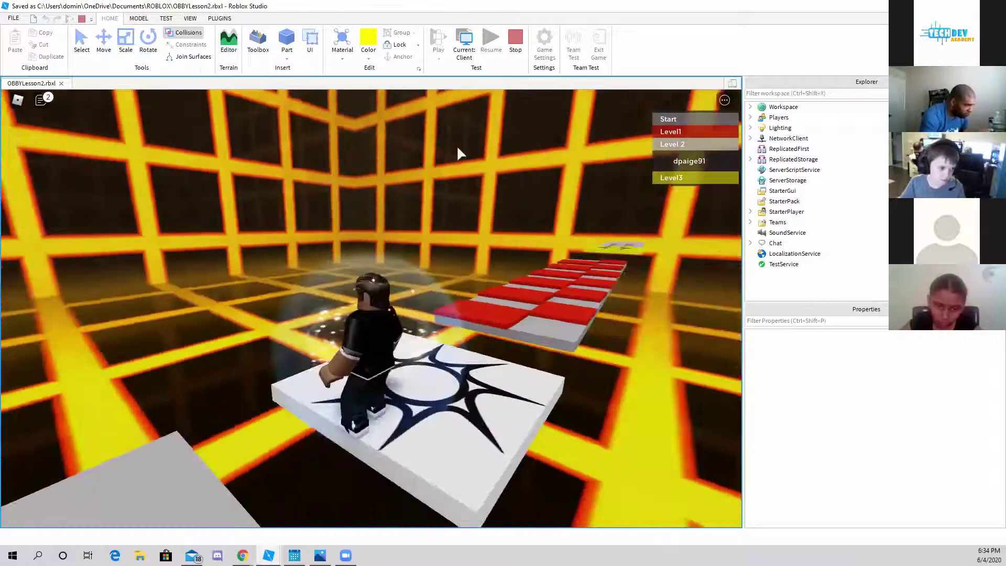
key("w")
key("w")
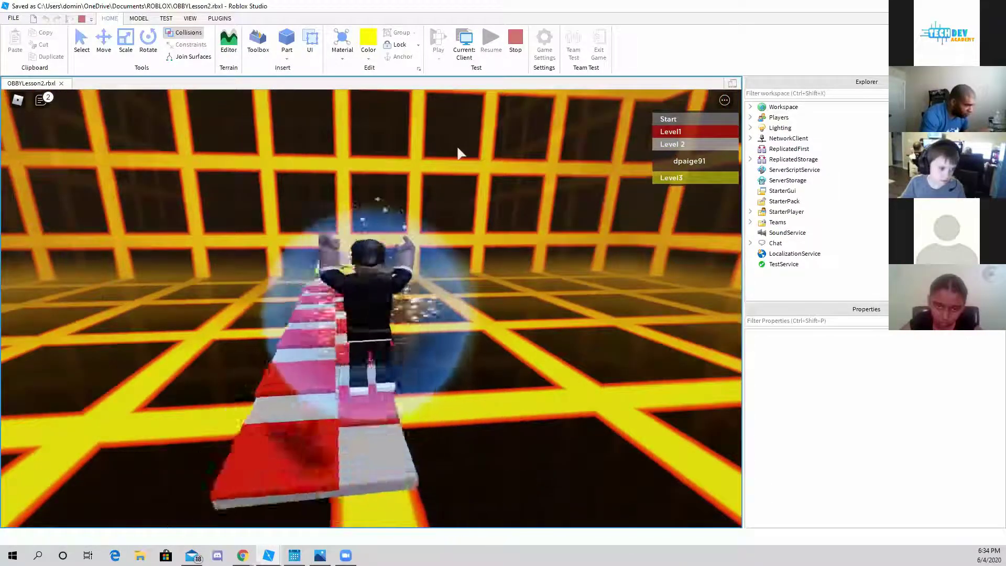
key("space")
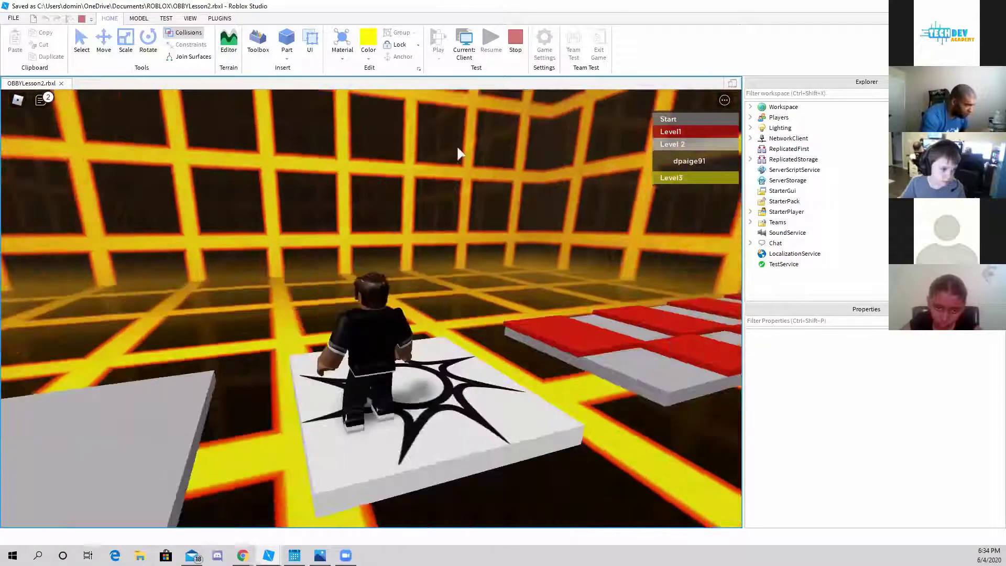
key("w")
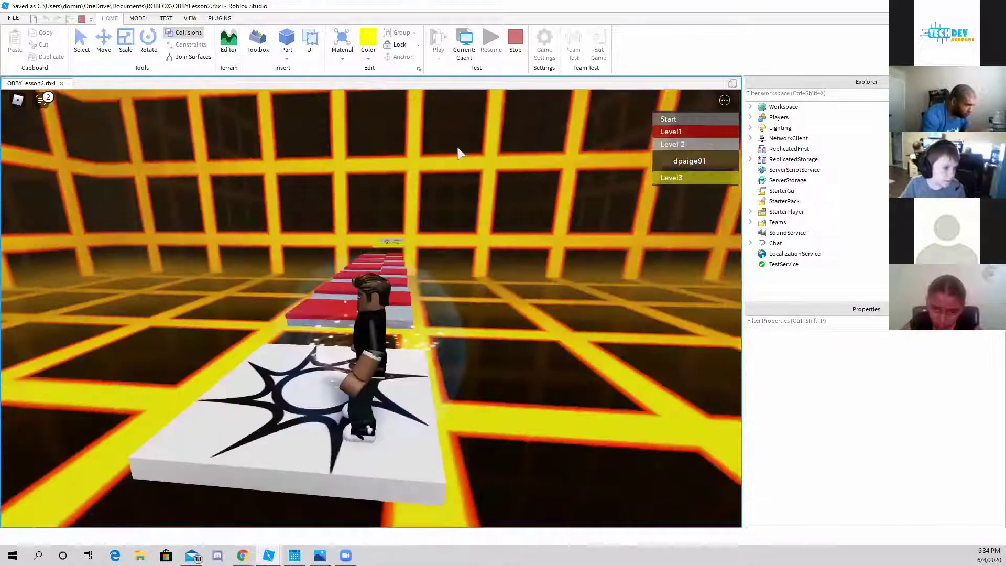
key("d")
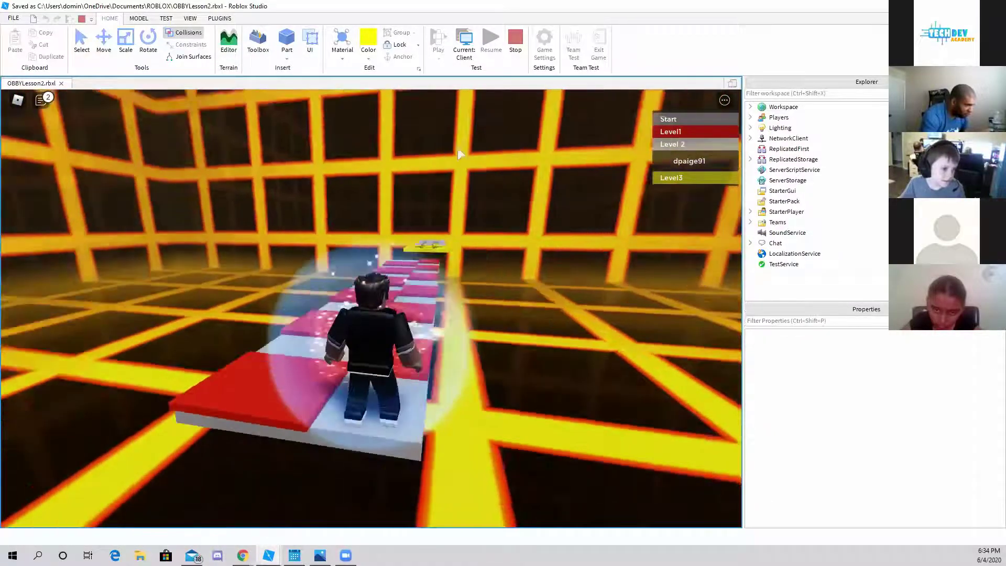
key("w")
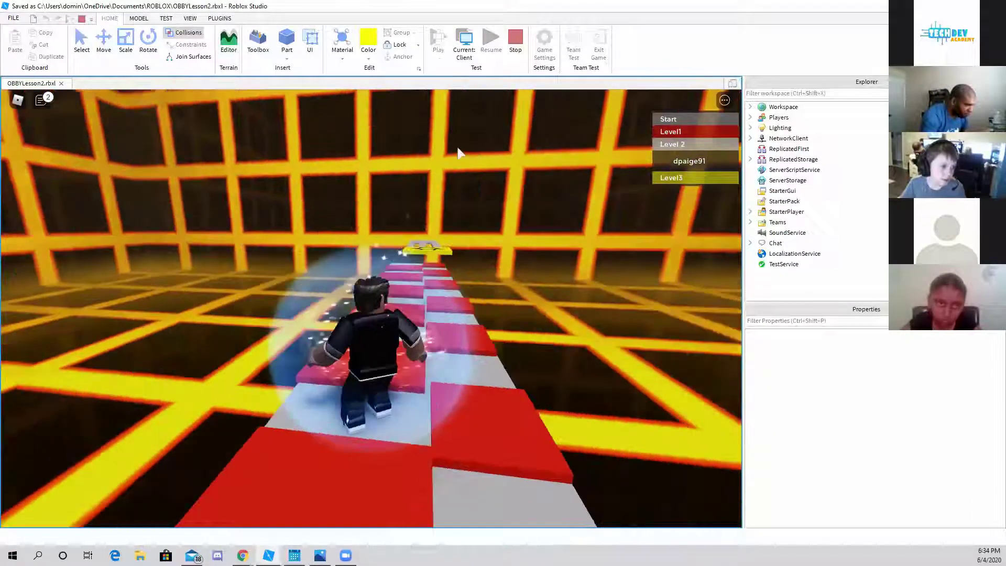
key("w")
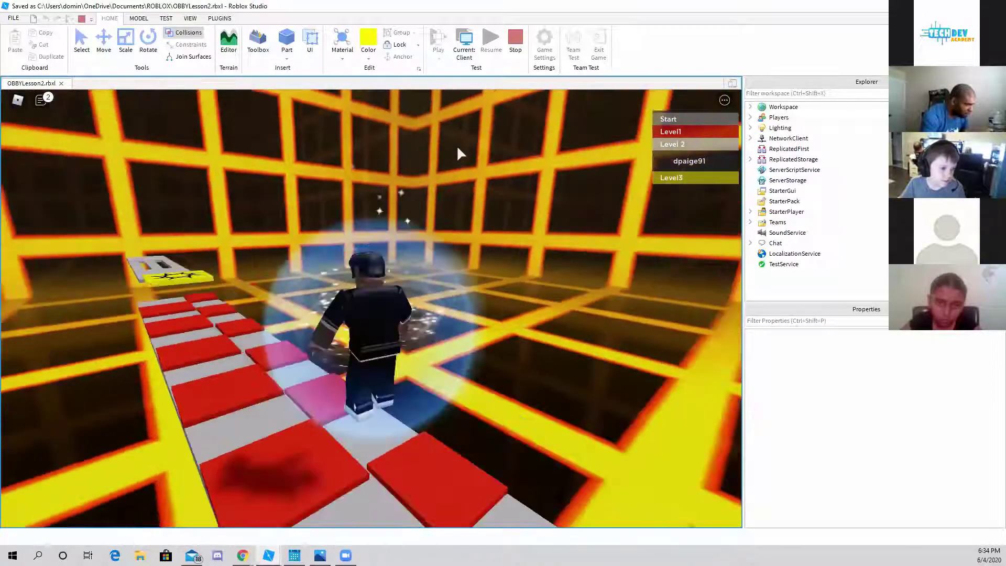
key("d")
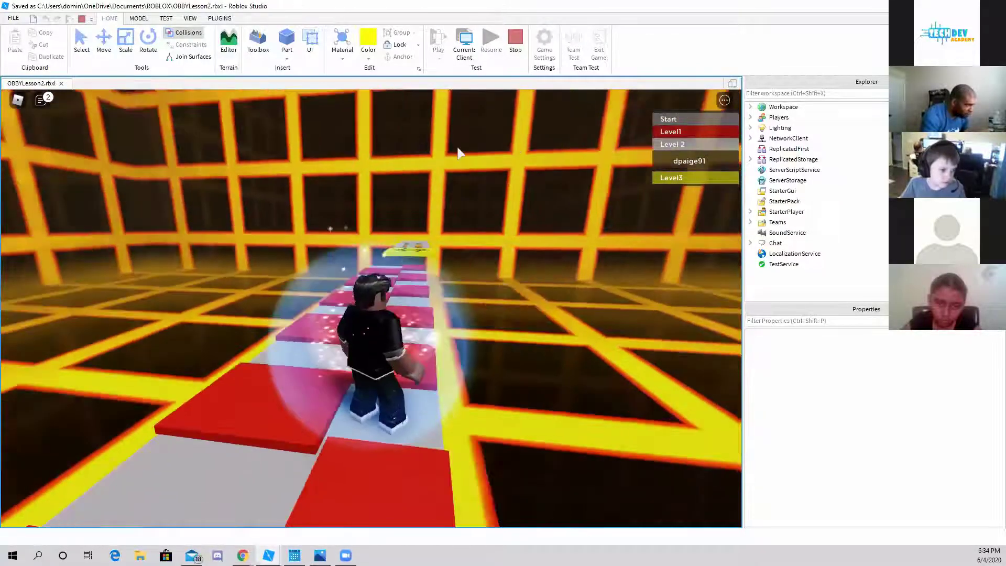
key("w")
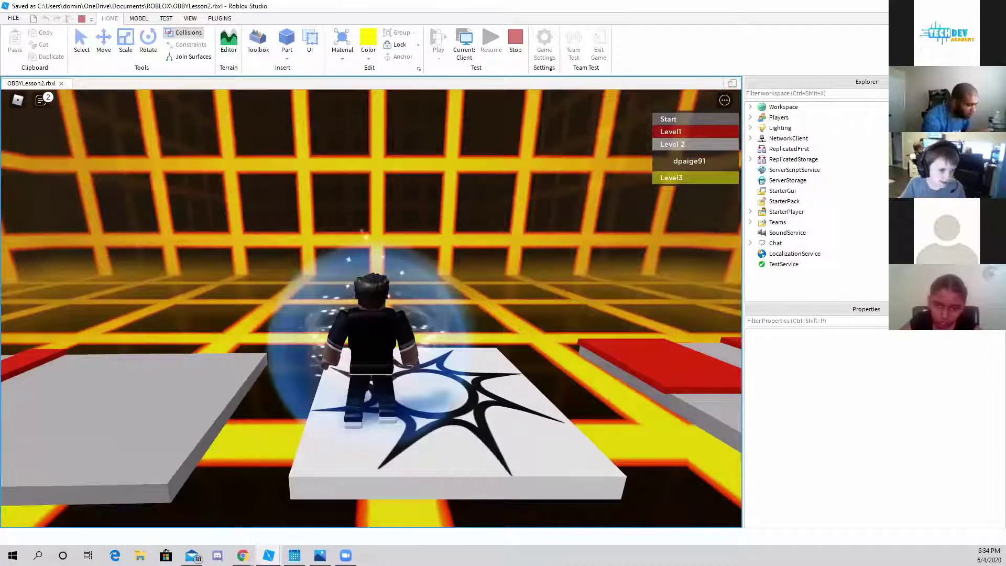
key("d")
key("w")
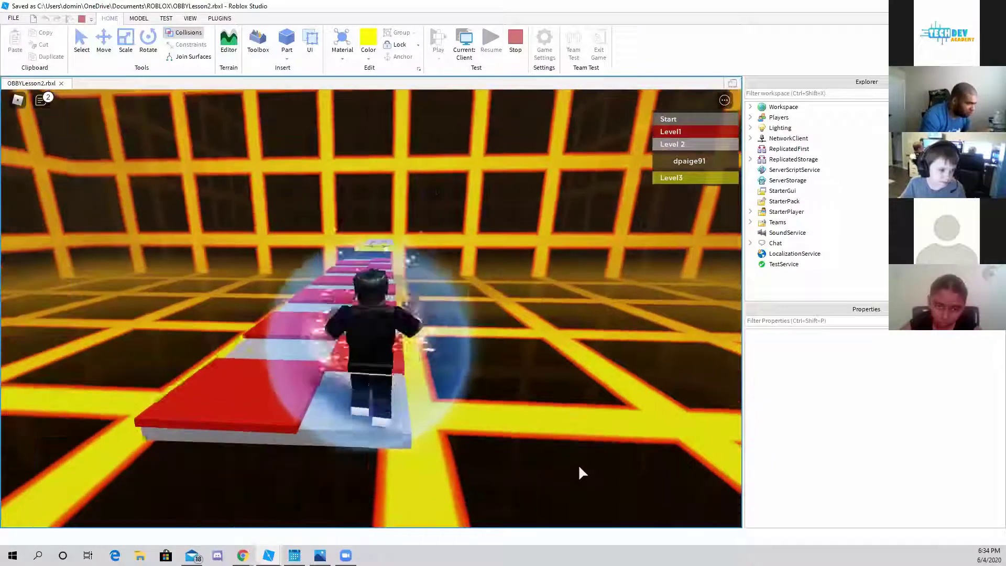
key("a")
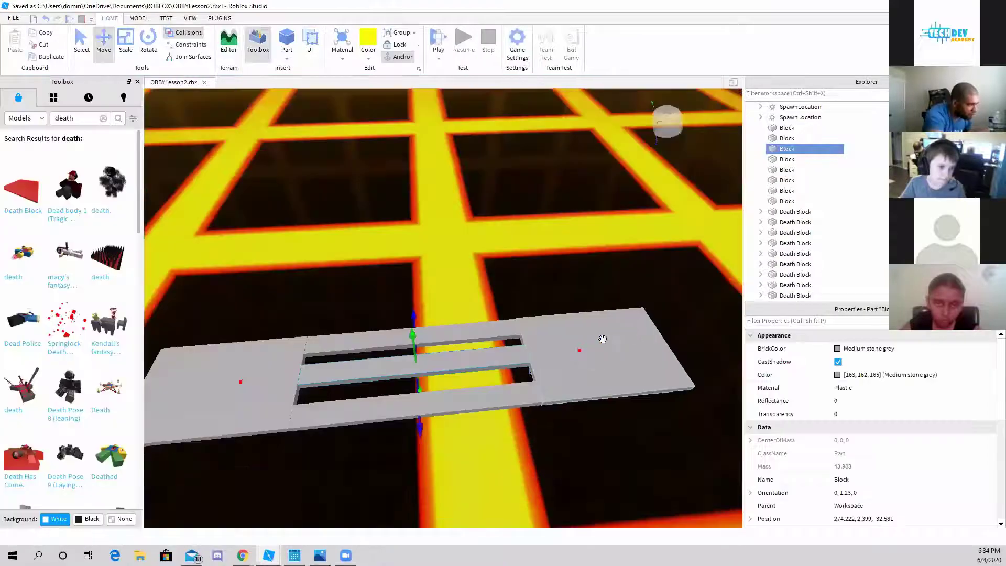
- Select and reposition death blocks near the start of the checkered strip
right_click_drag(571, 206, 571, 206)
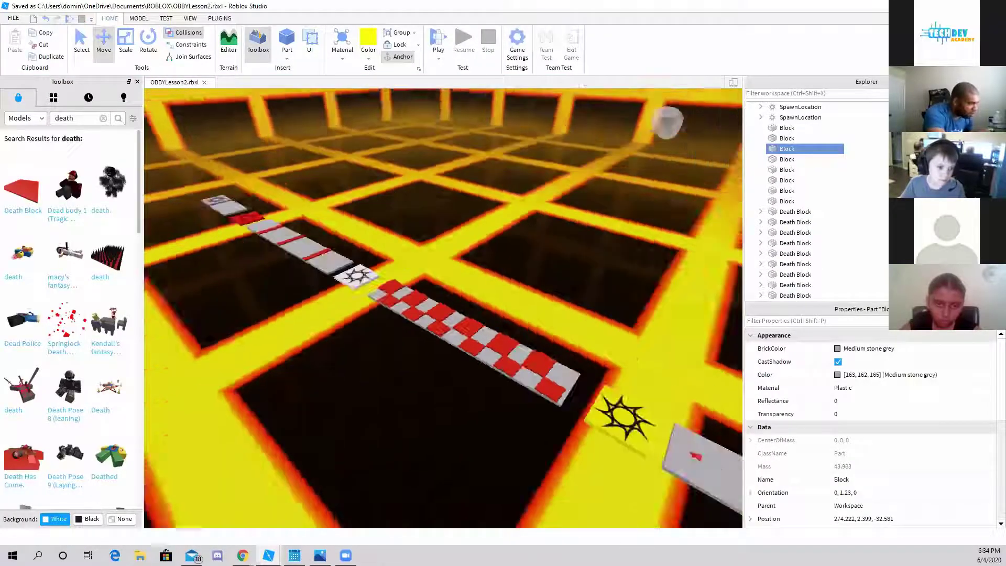
right_click_drag(470, 413, 470, 412)
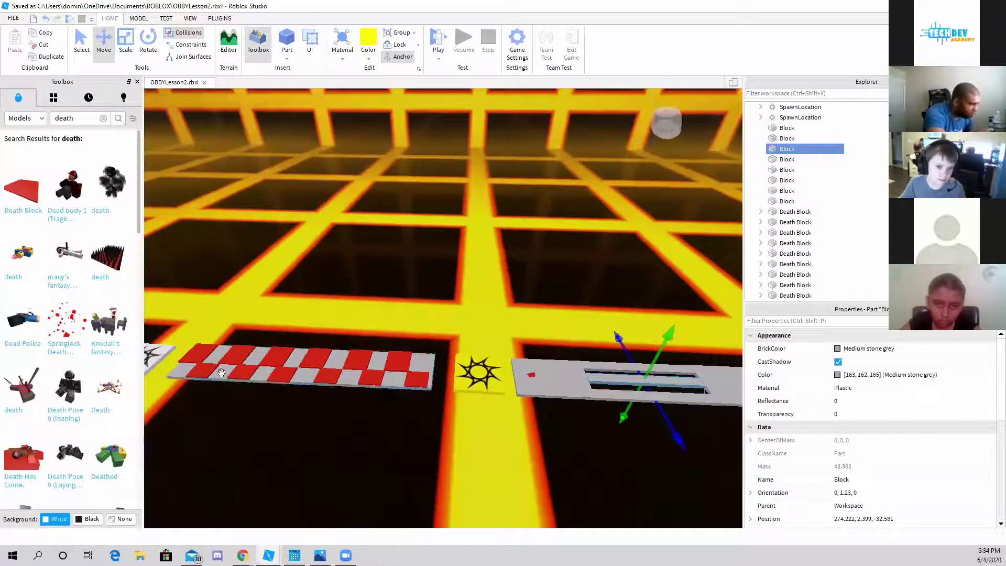
left_click(262, 376)
left_click(242, 355)
left_click(272, 368)
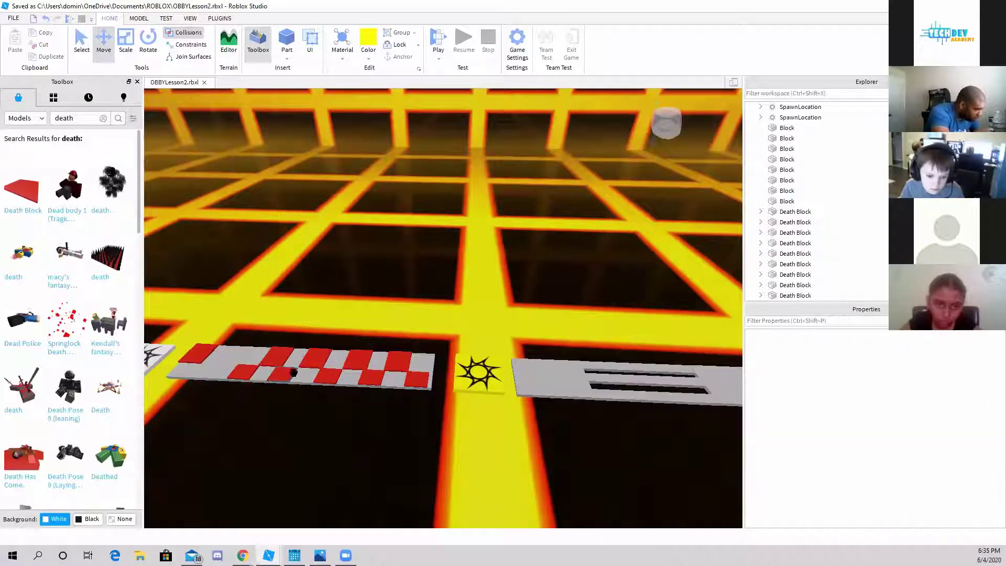
left_click(286, 375)
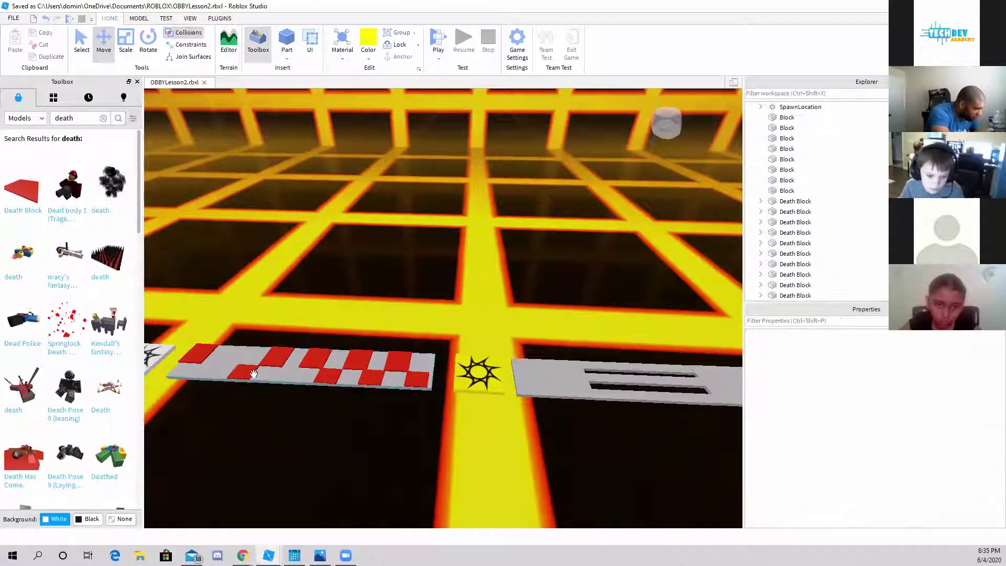
- Spread out more death blocks farther along the strip, then start a new playtest
left_click(291, 375)
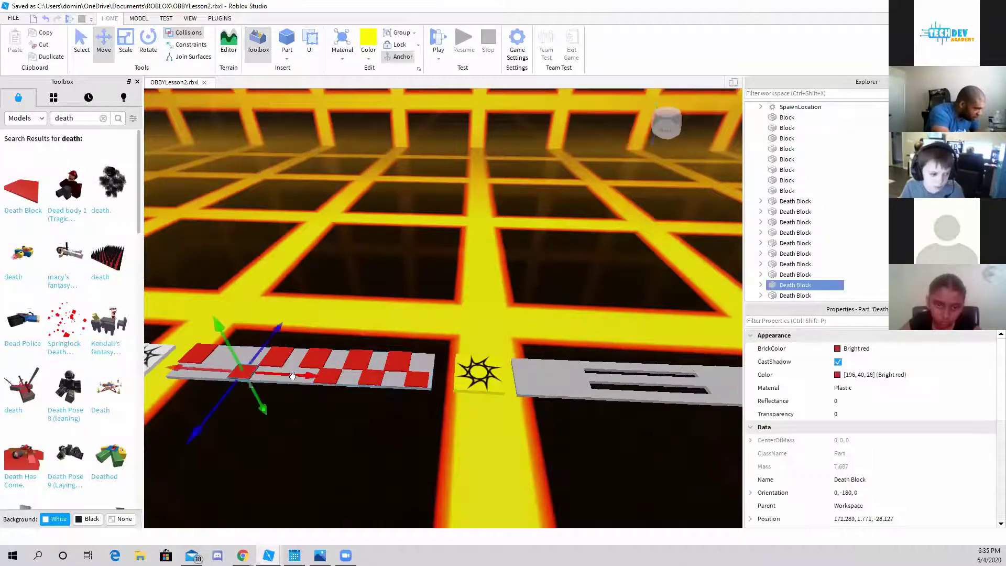
left_click(316, 360)
left_click(350, 377)
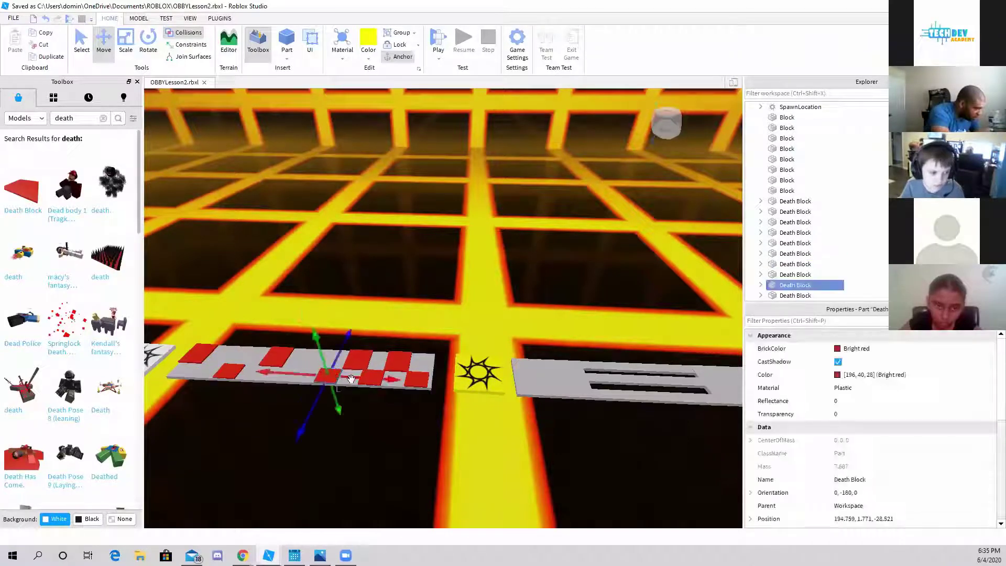
left_click(379, 371)
left_click(390, 368)
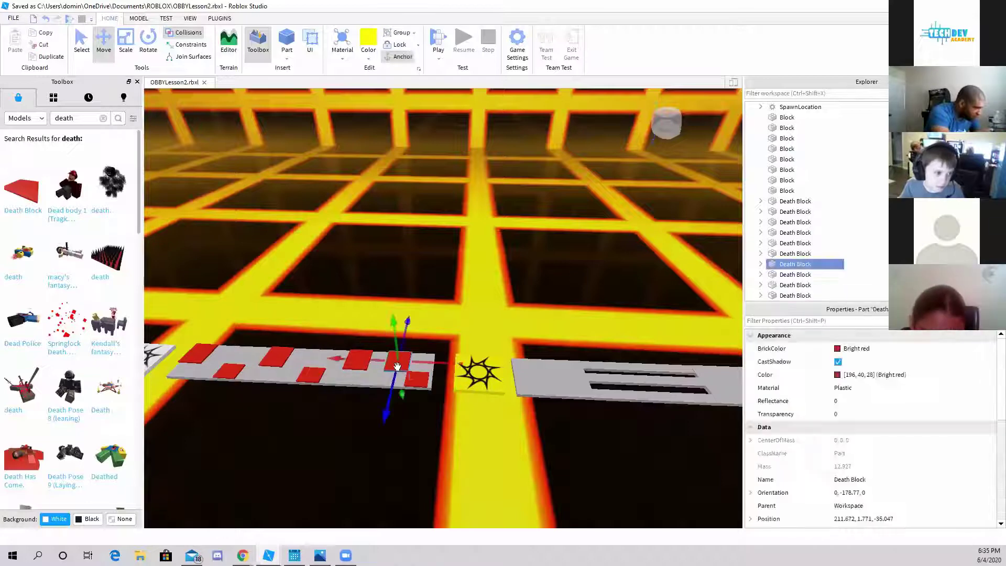
left_click(411, 373)
left_click(358, 363)
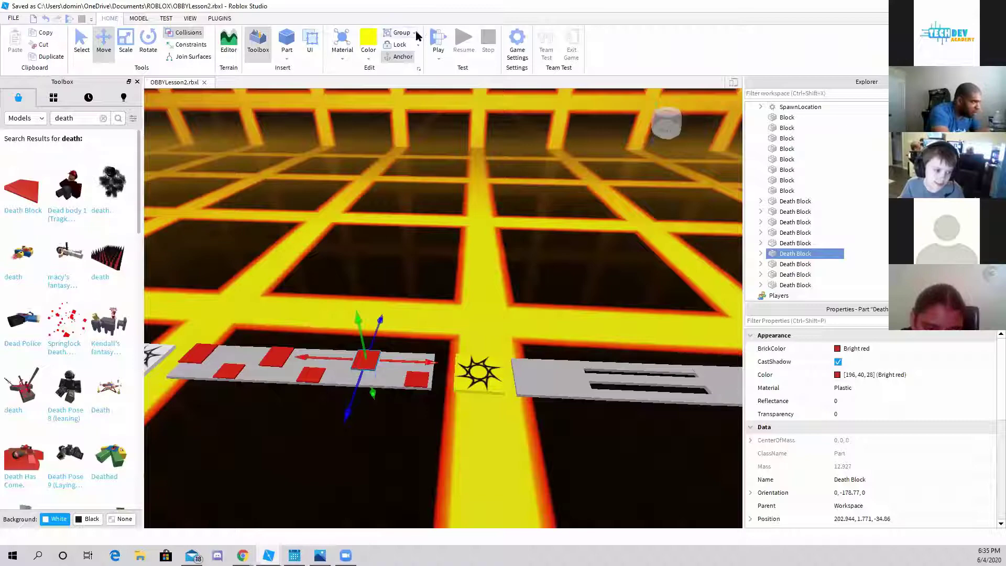
left_click(444, 41)
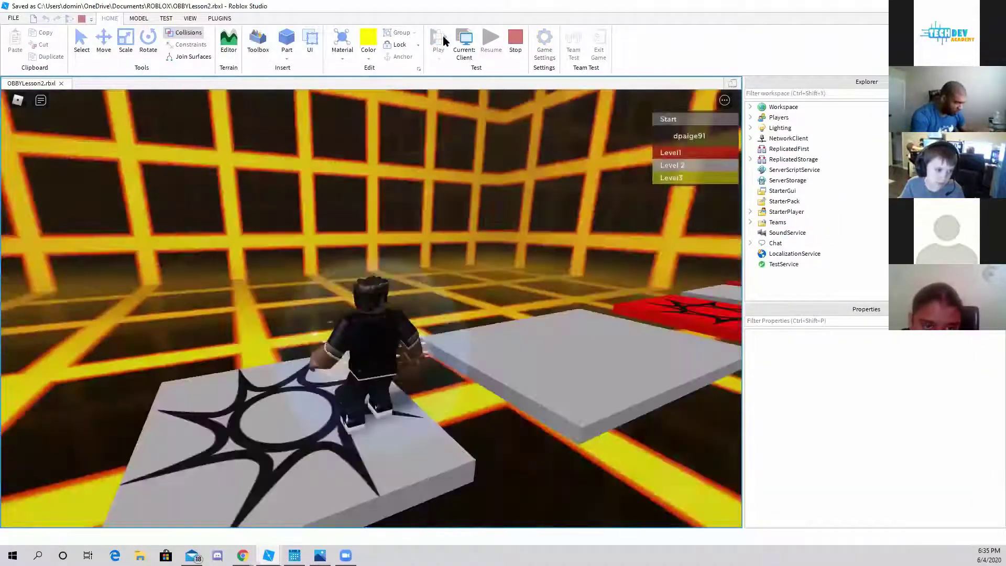
- Run past the Level1 and Level 2 checkpoints, jumping the red death blocks toward the yellow pad
key("w")
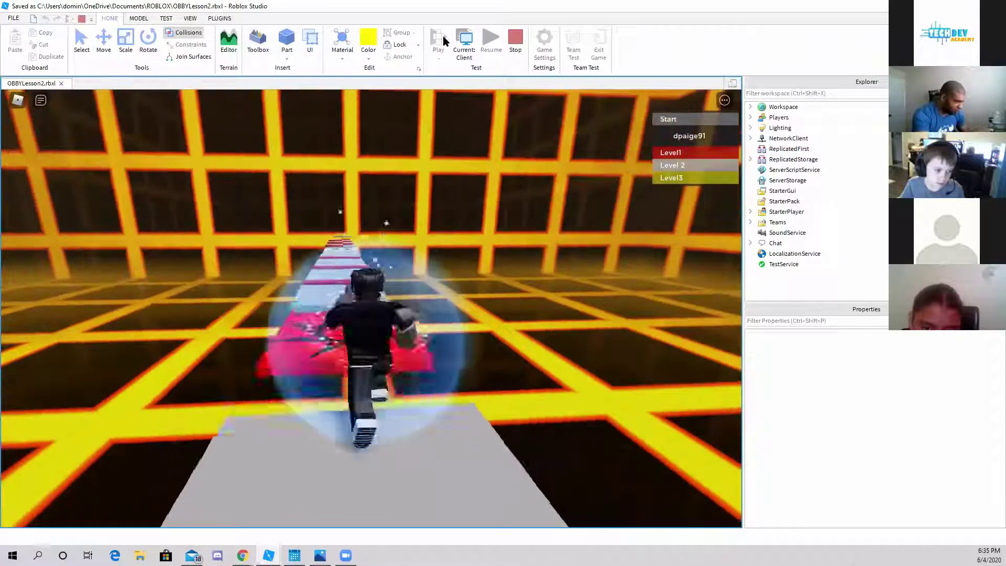
key("space")
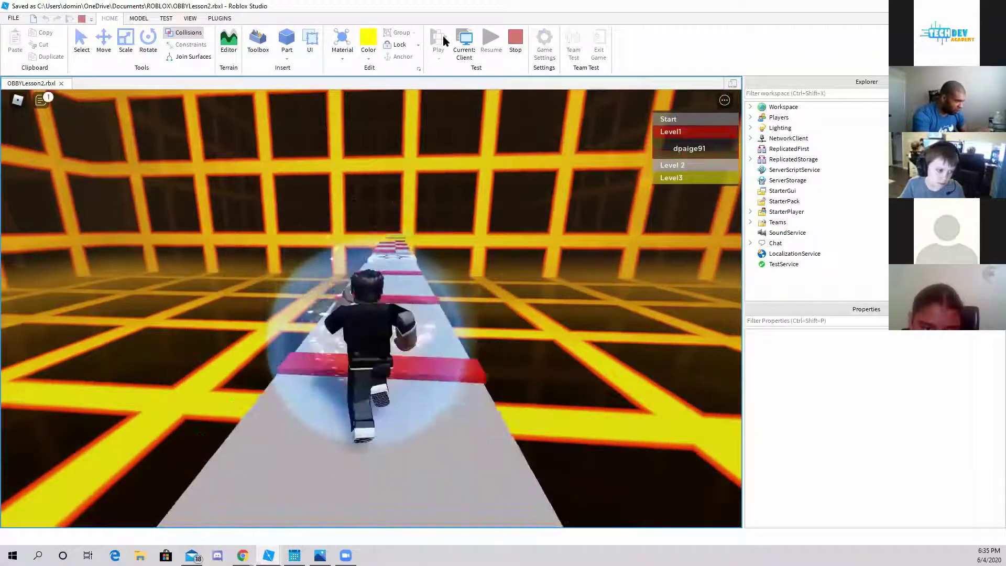
key("space")
key("space")
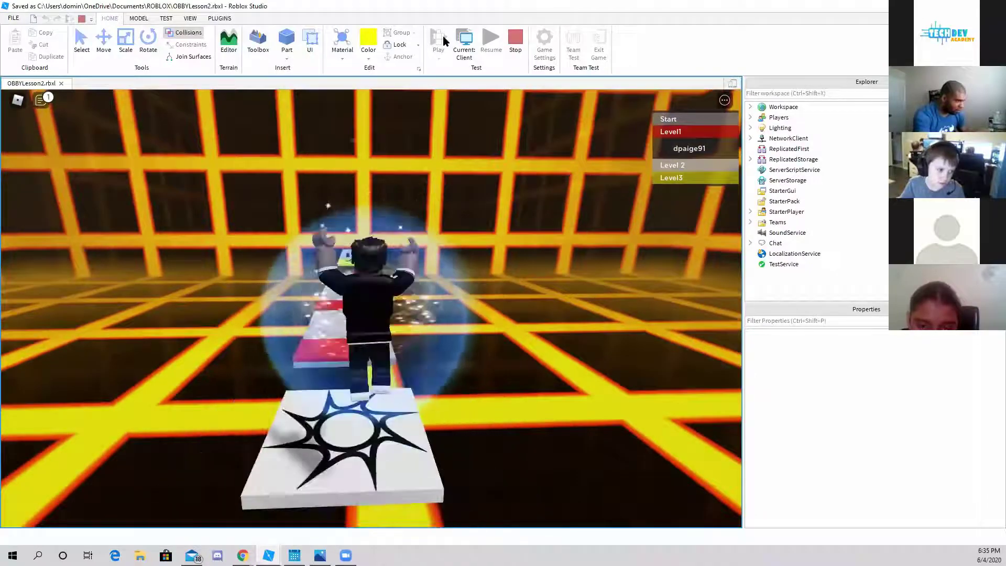
key("space")
key("w")
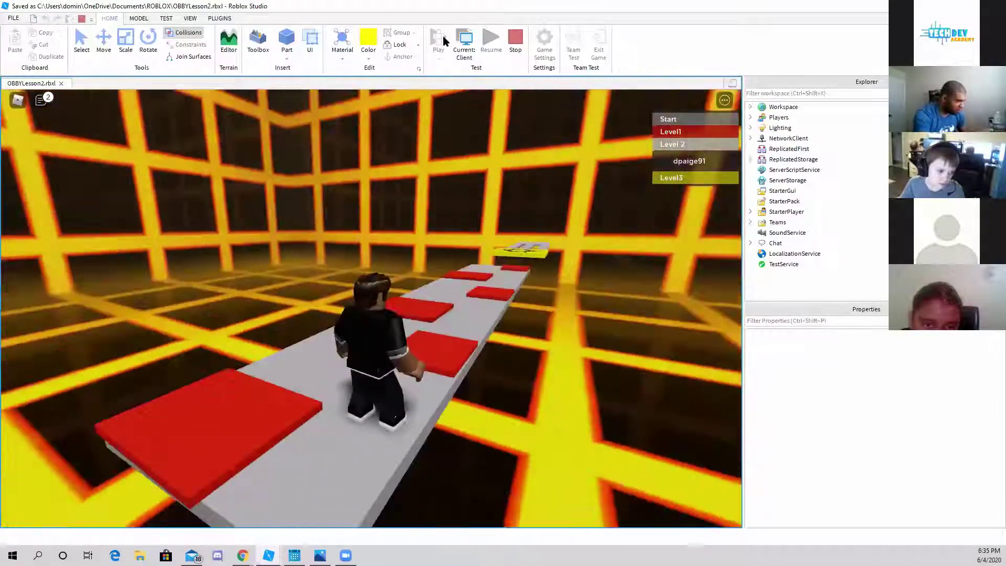
key("w")
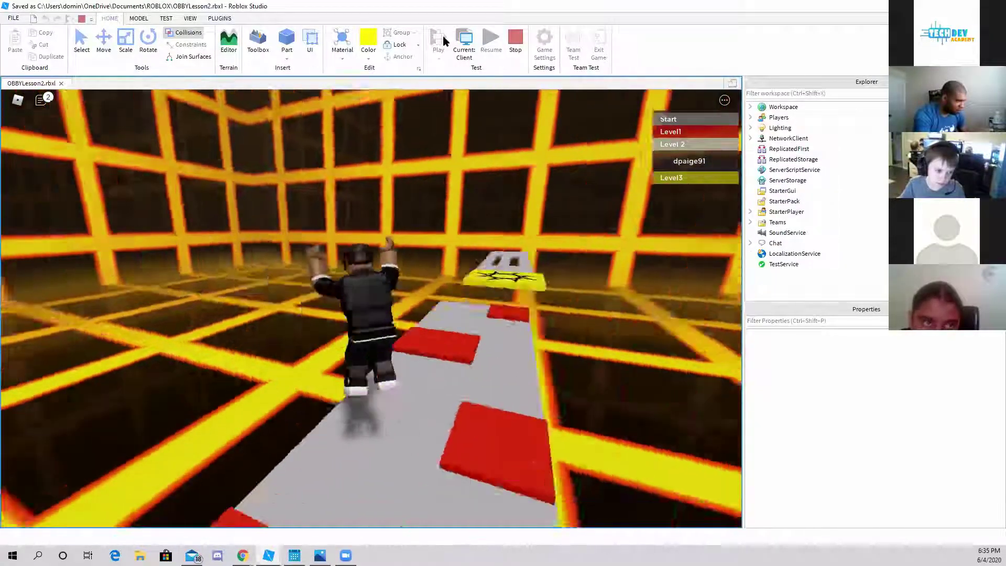
key("space")
- Turn the avatar along the grey path and run off its edge
key("s")
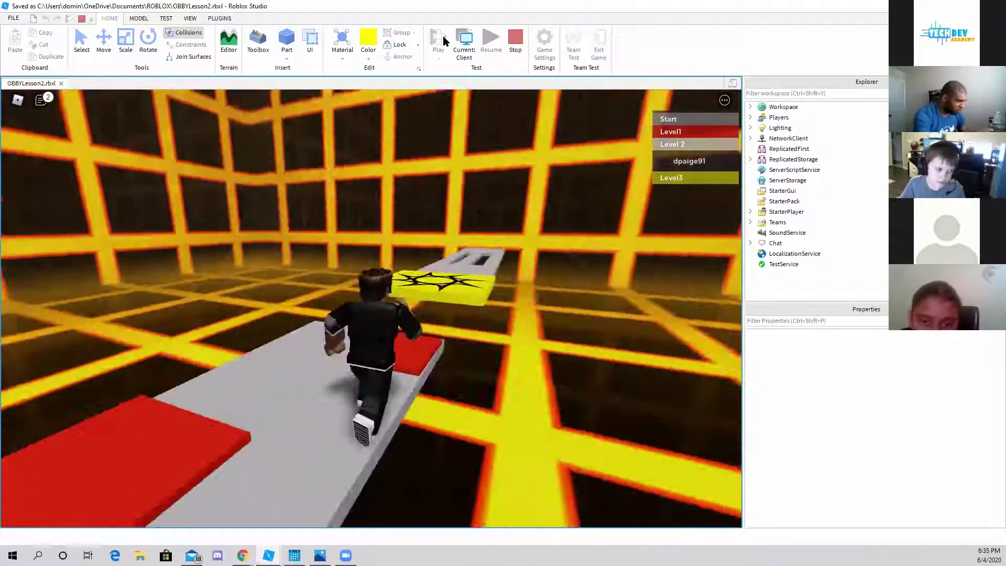
key("w")
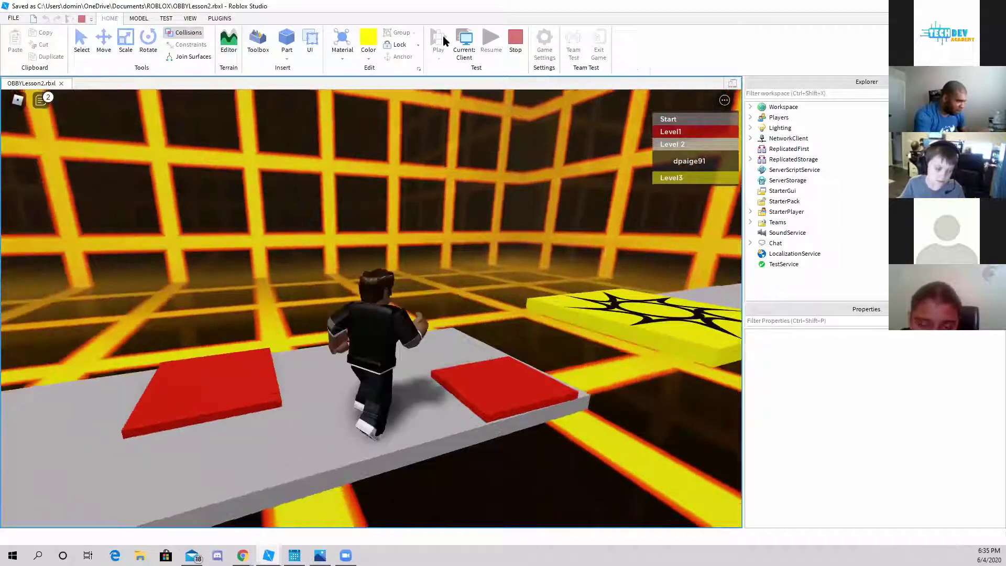
key("a")
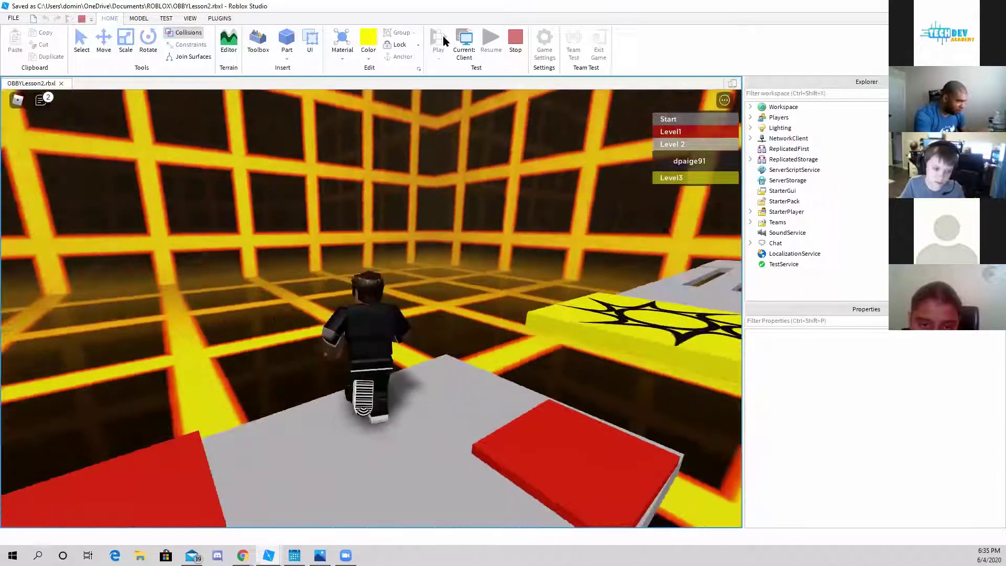
key("w")
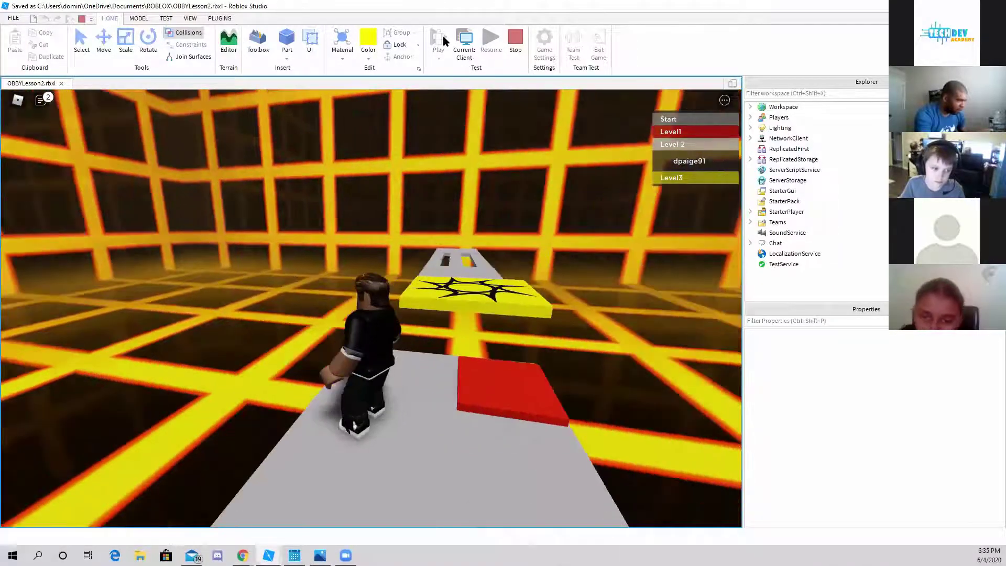
key("w")
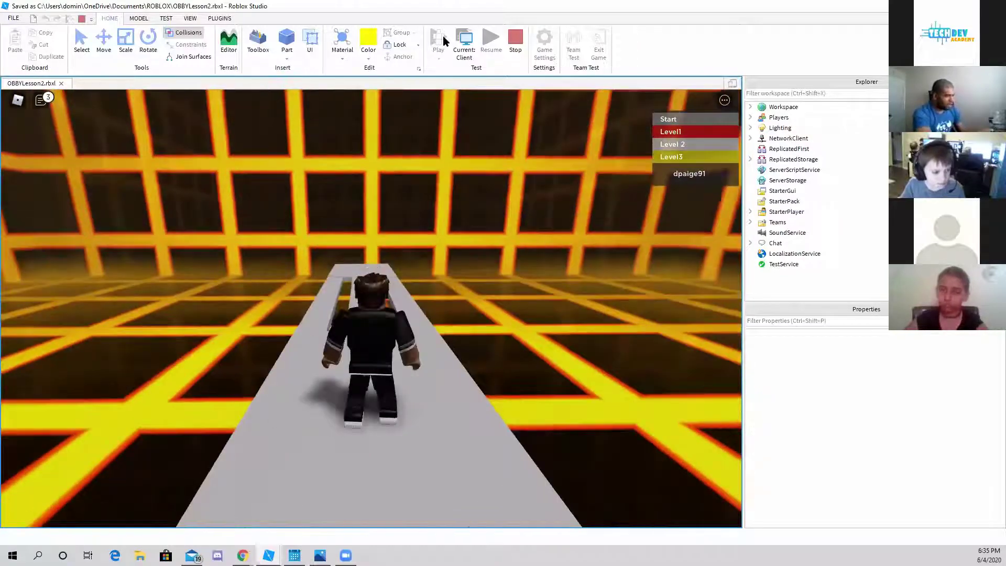
key("w")
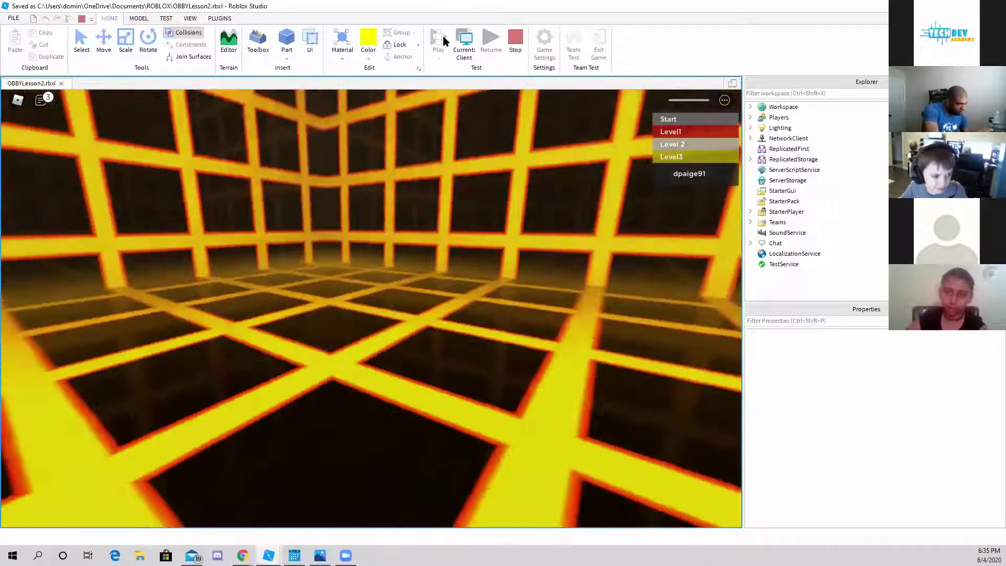
- Respawn at the yellow Level3 spawn and run down the path onto the bridge platform
key("w")
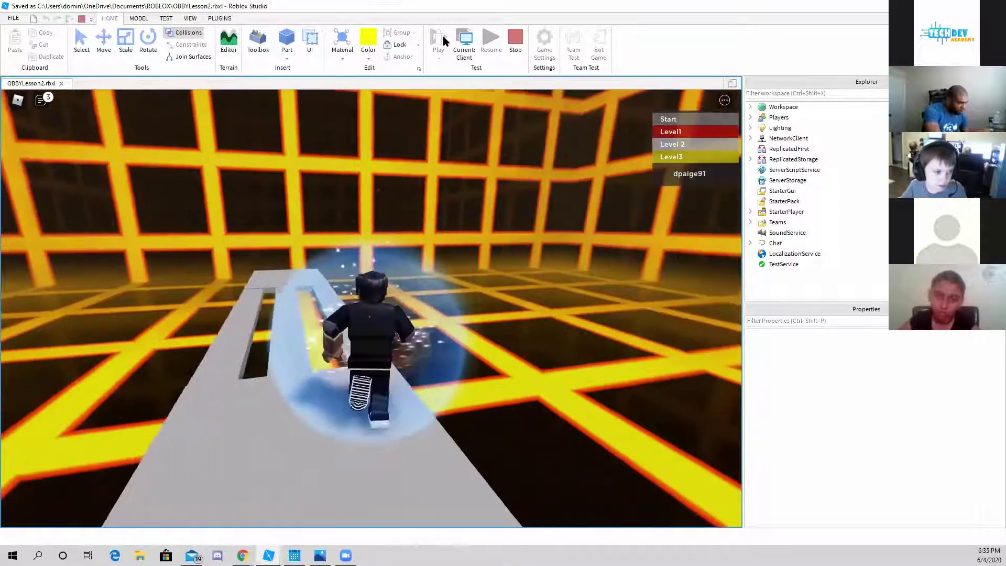
key("w")
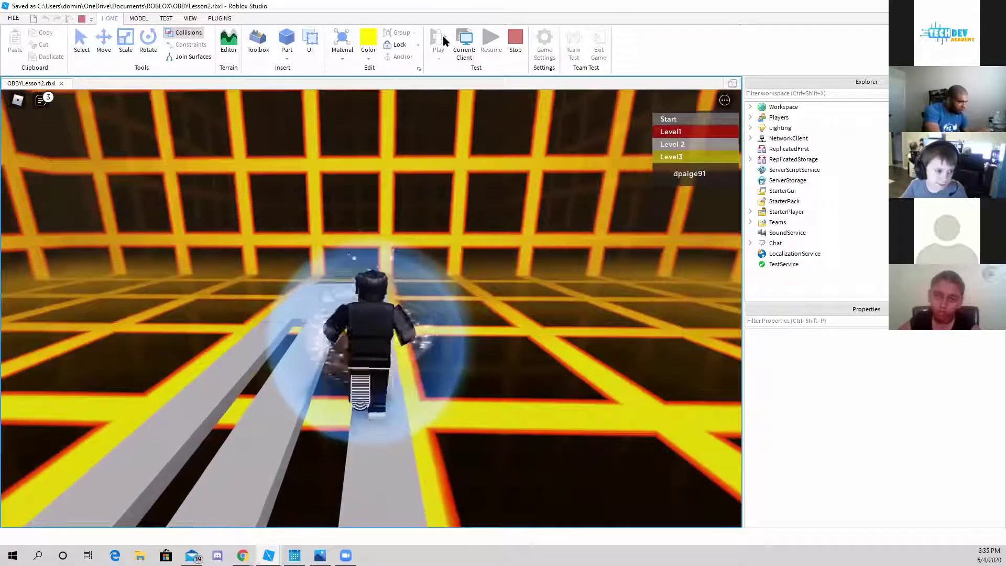
key("w")
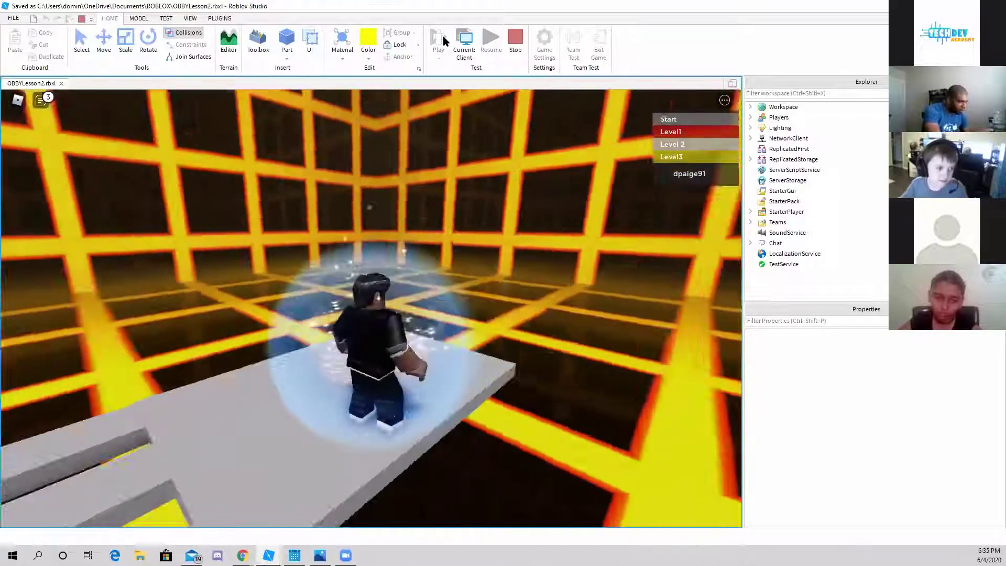
key("w")
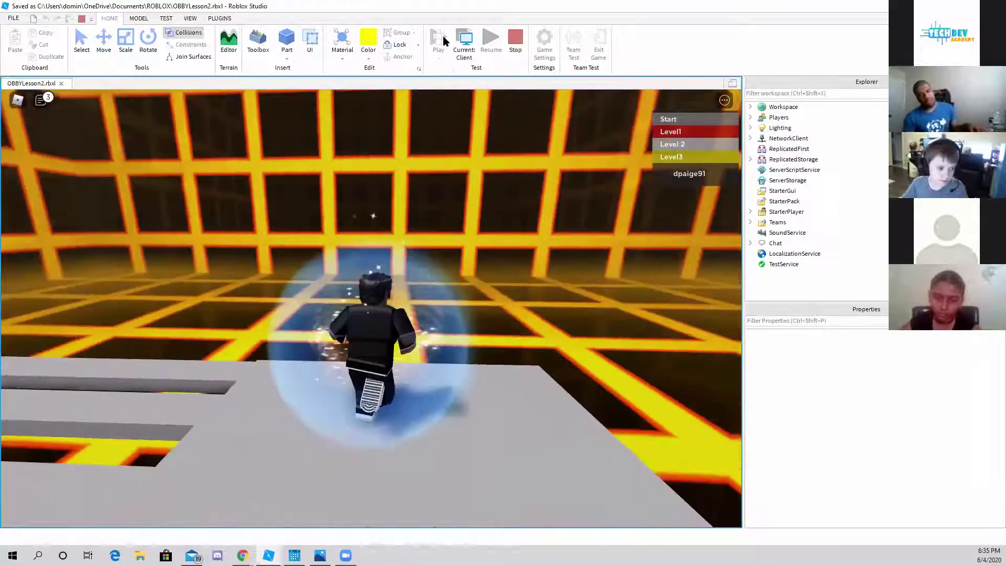
key("w")
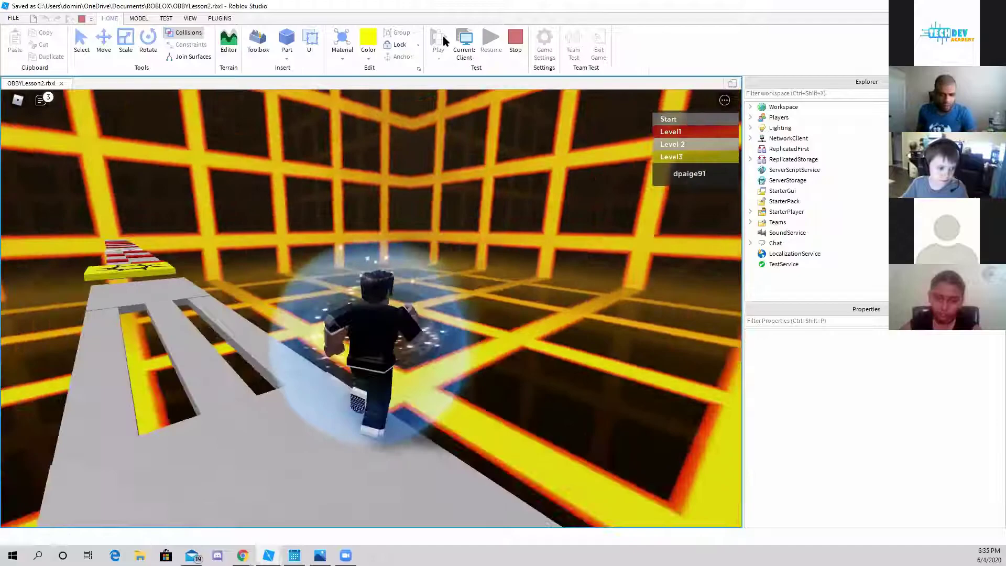
- Run the avatar off the platform edge before ending the playtest
key("w")
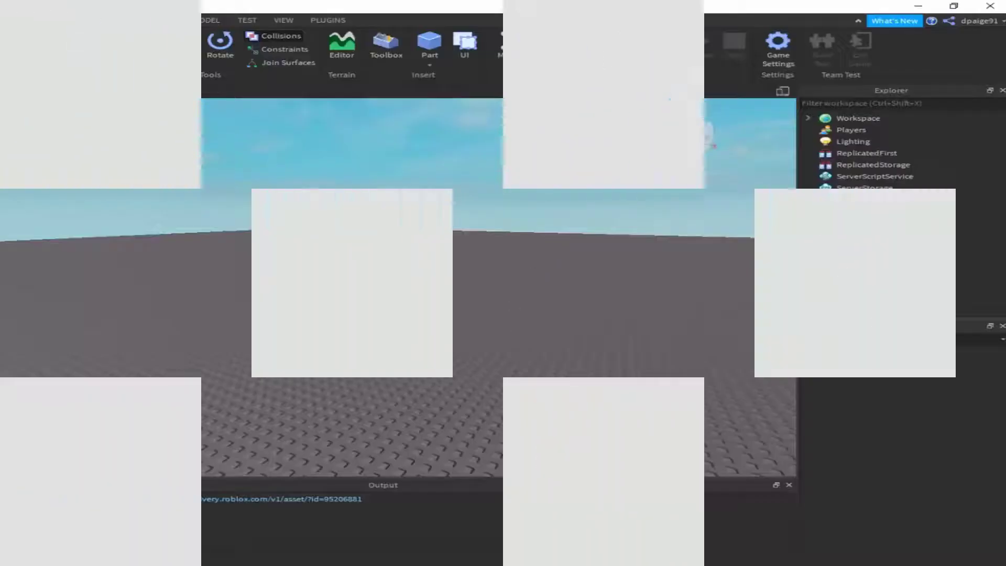